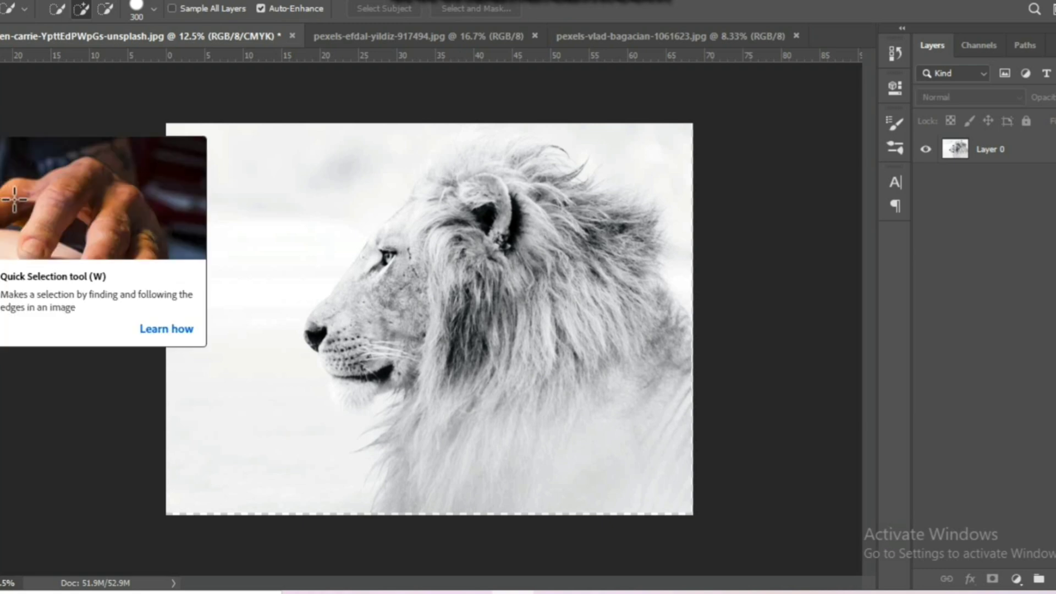
Step: Turn off Auto-Enhance, select the lion on Layer 0 with Select Subject, and open the selection in Select and Mask
click(993, 149)
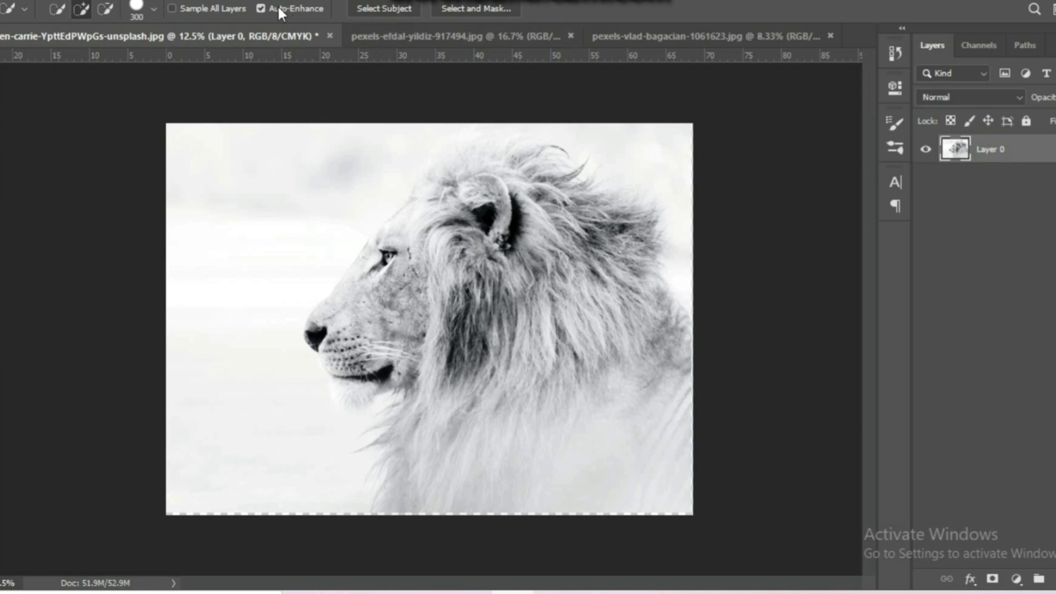
click(262, 6)
click(385, 9)
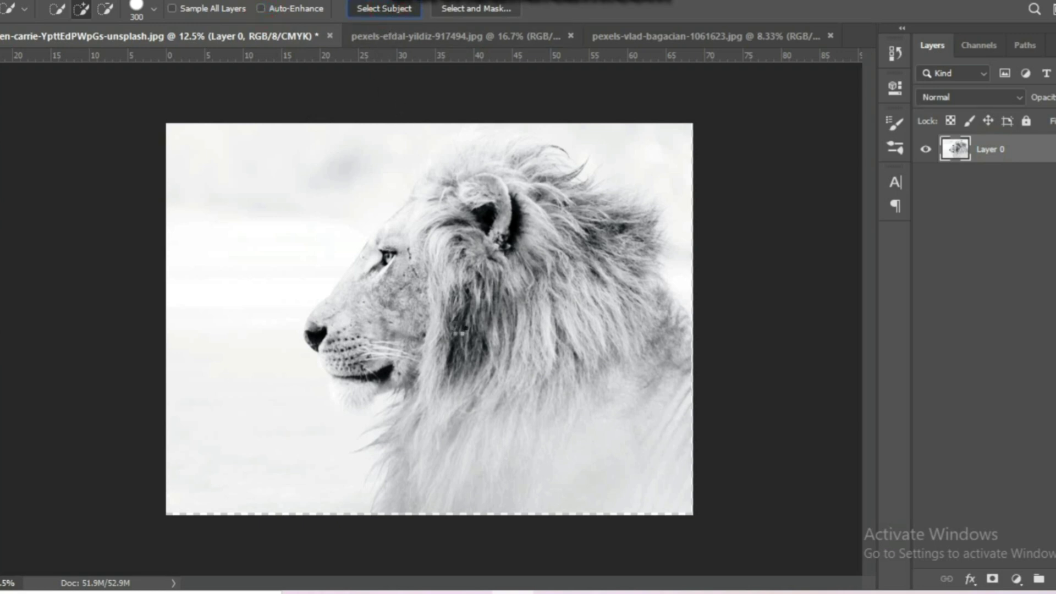
click(466, 9)
Step: Refine the selection edge along the lion's upper and back mane with a 175 px Refine Edge brush
key(ctrl+plus)
key(ctrl+plus)
key(ctrl+plus)
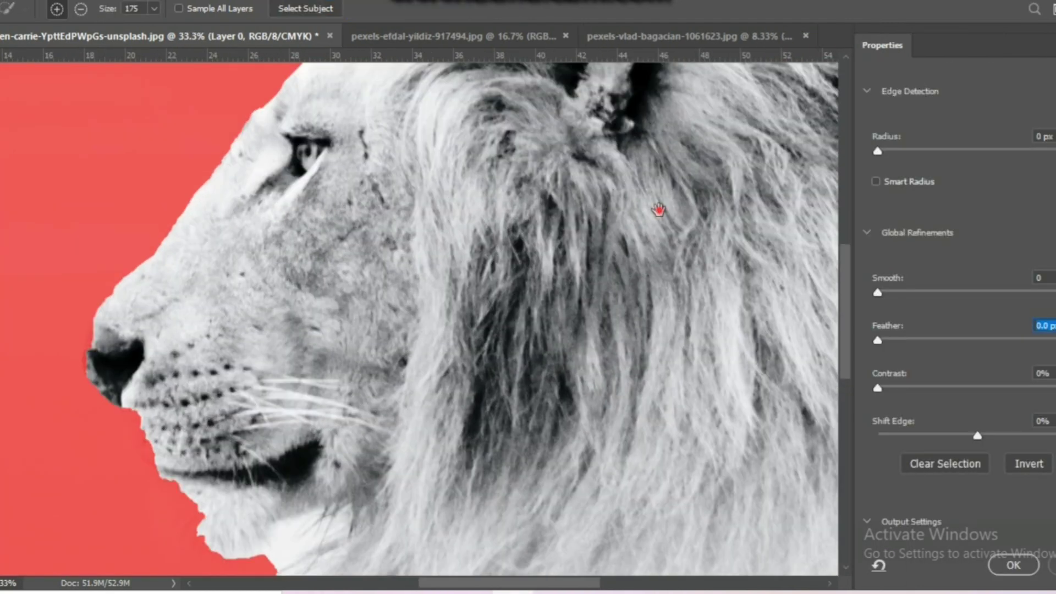
drag(658, 209, 549, 533)
key(r)
mouse_move(372, 146)
mouse_down()
mouse_move(729, 217)
mouse_move(636, 233)
mouse_move(804, 329)
mouse_up()
mouse_move(564, 201)
mouse_down()
mouse_move(676, 267)
mouse_move(807, 374)
mouse_move(811, 476)
mouse_move(829, 556)
mouse_up()
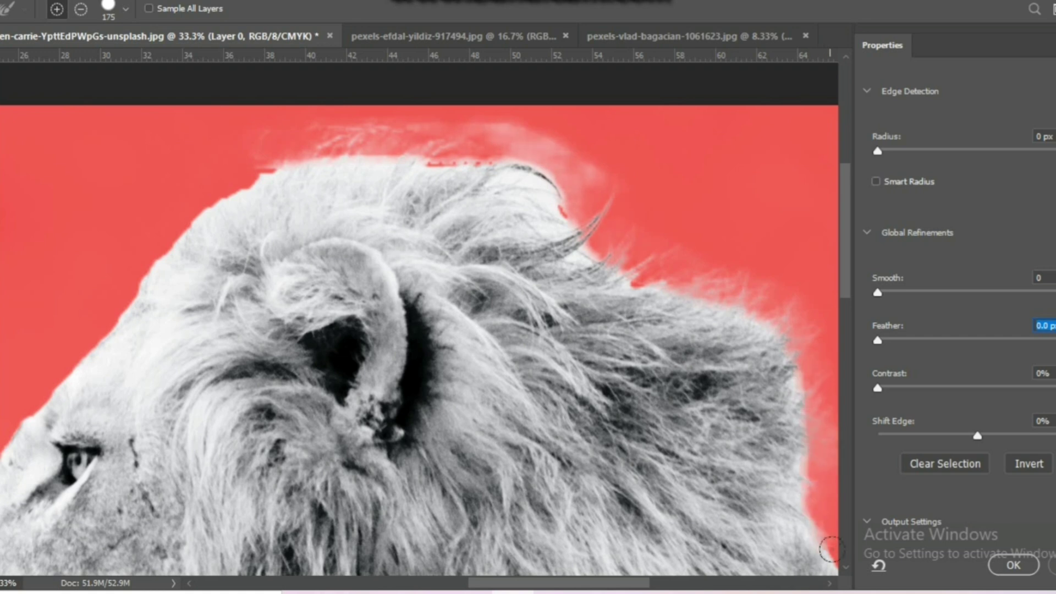
click(412, 223)
drag(223, 241, 381, 286)
mouse_move(404, 216)
mouse_down()
mouse_move(608, 187)
mouse_move(731, 219)
mouse_up()
Step: Reduce the Refine Edge brush to 90 px and refine the finer hair along the forehead and the rest of the mane
key(bracketleft)
key(bracketleft)
key(bracketleft)
key(bracketleft)
mouse_move(300, 330)
mouse_down()
mouse_move(354, 250)
mouse_move(403, 229)
mouse_up()
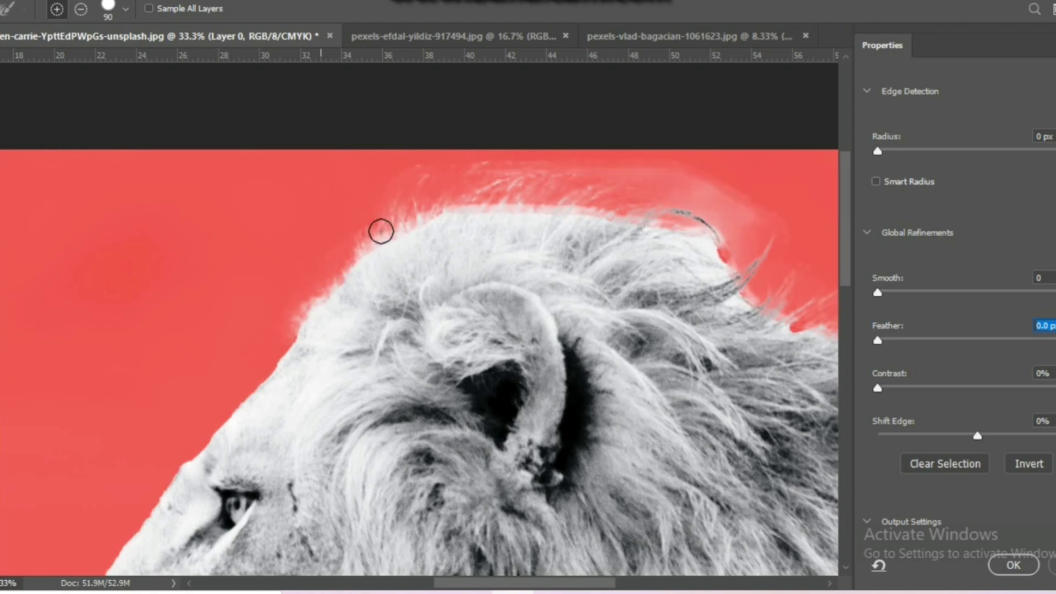
drag(649, 209, 738, 266)
mouse_move(703, 411)
mouse_down()
mouse_move(545, 219)
mouse_move(497, 228)
mouse_up()
drag(739, 192, 638, 152)
drag(682, 253, 562, 126)
drag(663, 294, 713, 348)
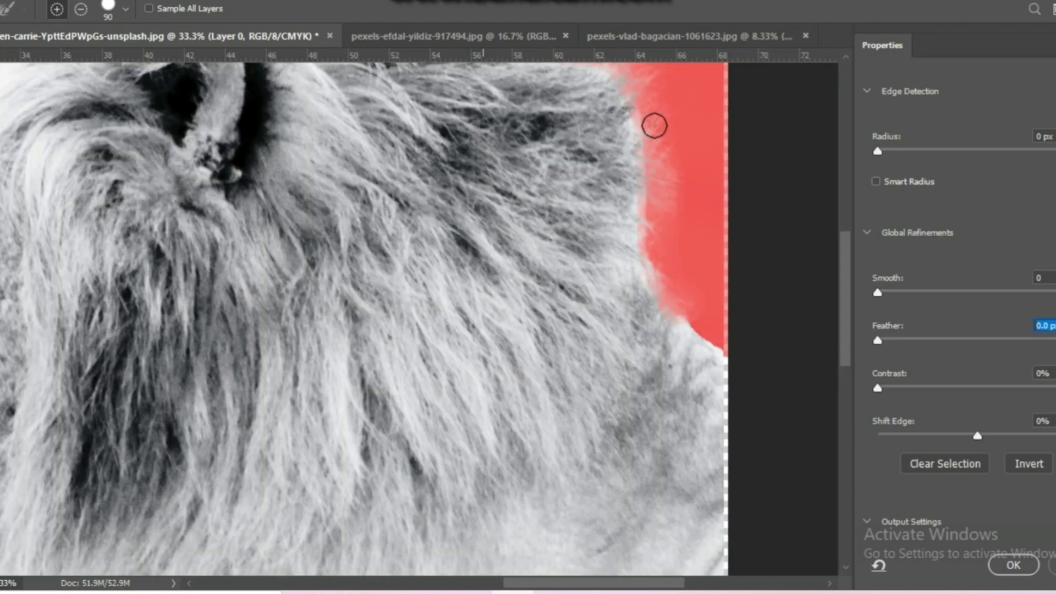
Step: Enable Smart Radius with a 0.5 px feather, accept the refined selection, and apply it to Layer 0 as a layer mask
click(876, 181)
drag(878, 151, 930, 151)
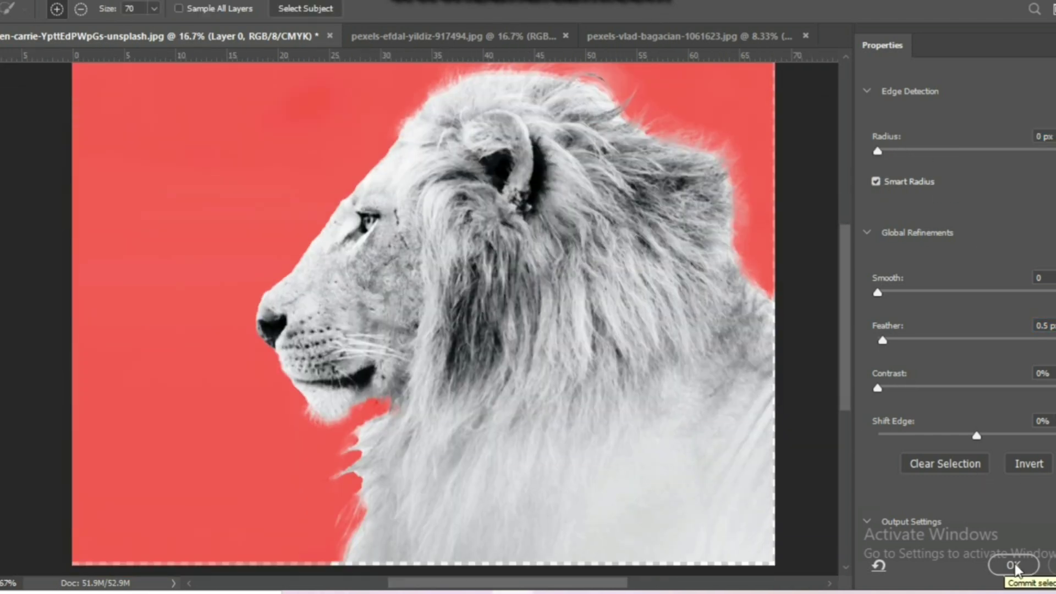
click(1013, 564)
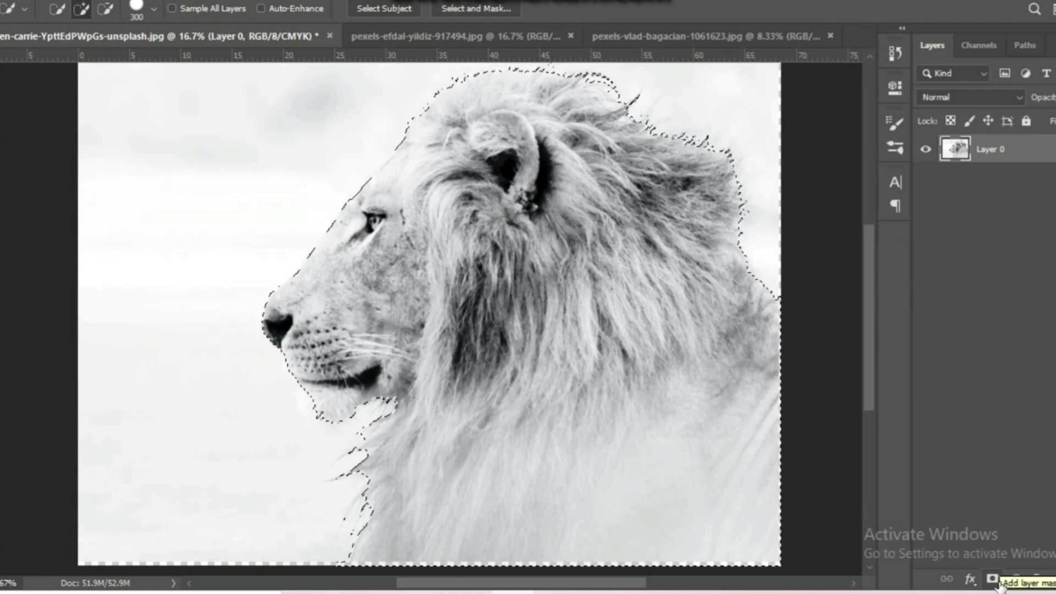
click(993, 579)
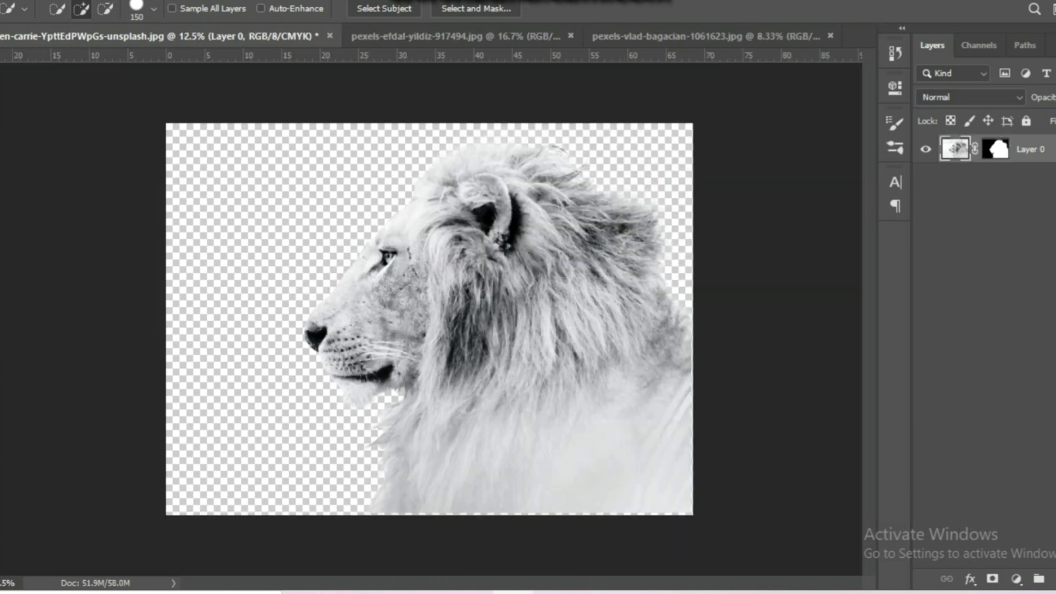
Step: Start a crop of the lion image with a 1:1 ratio
key(c)
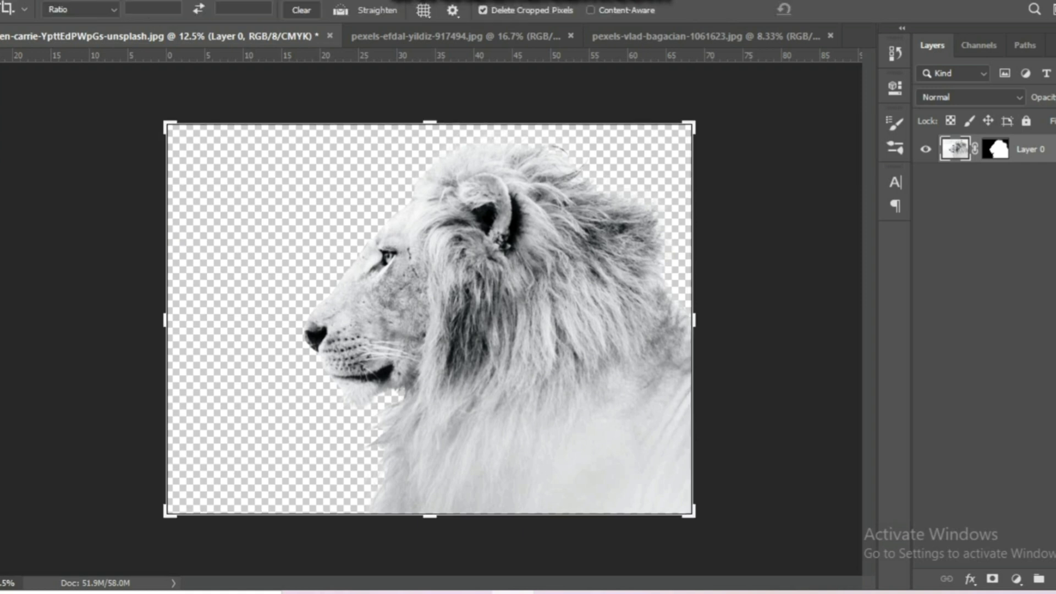
click(148, 9)
text(1)
click(240, 8)
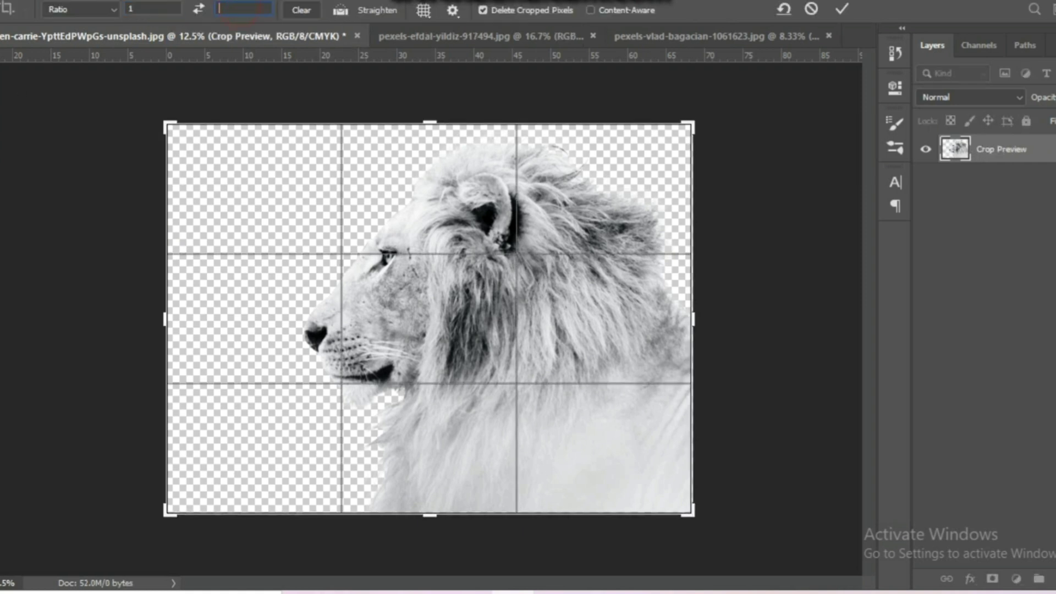
text(1)
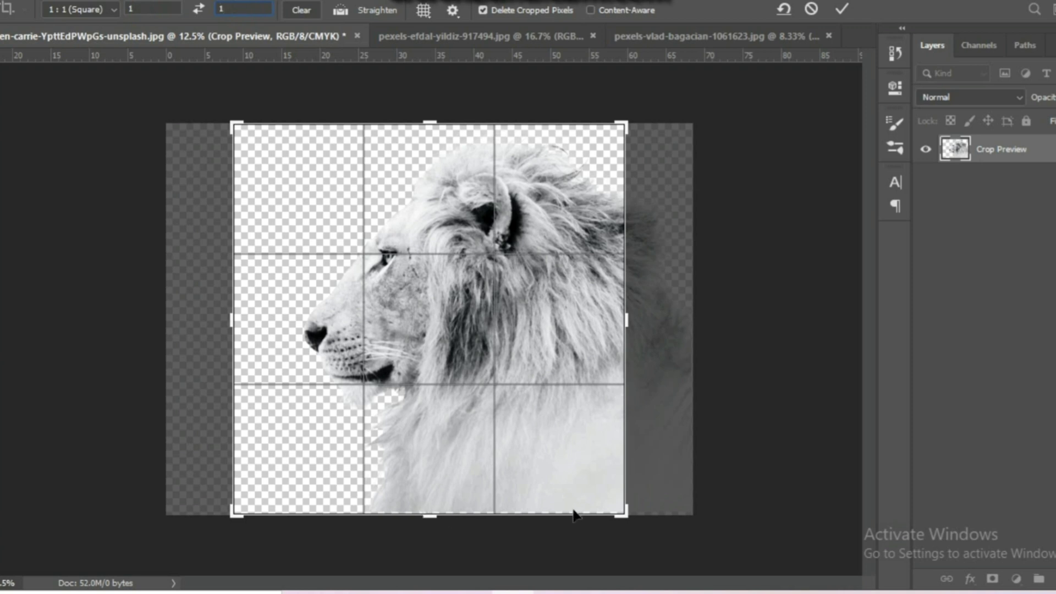
Step: Enlarge the square crop beyond the lion photo's edges, center the lion within it, and apply the crop
drag(622, 512, 675, 548)
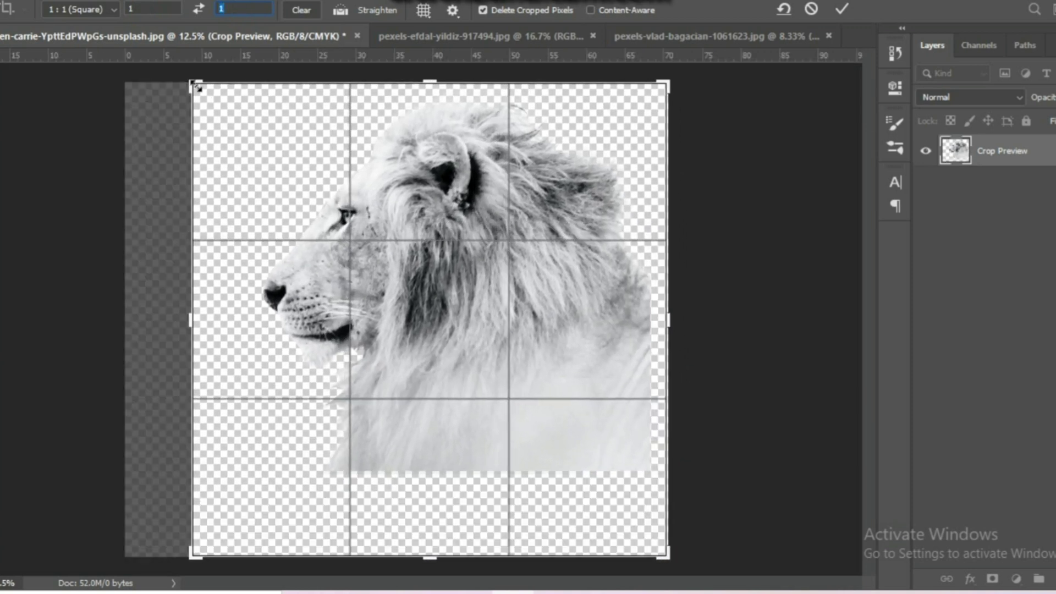
drag(195, 85, 165, 67)
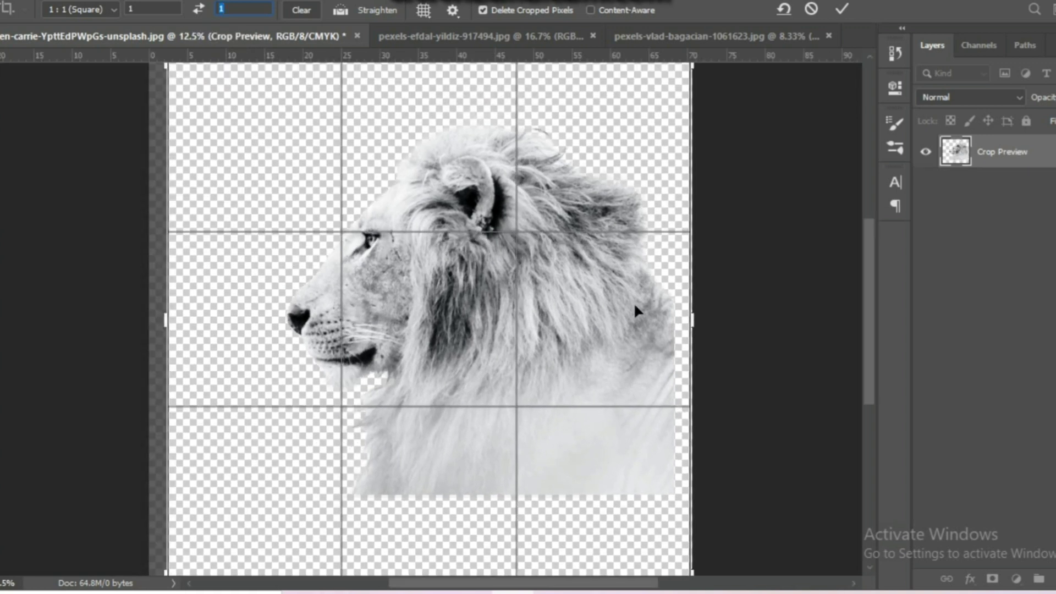
mouse_move(537, 338)
mouse_down()
mouse_move(549, 333)
mouse_move(493, 335)
mouse_up()
click(842, 11)
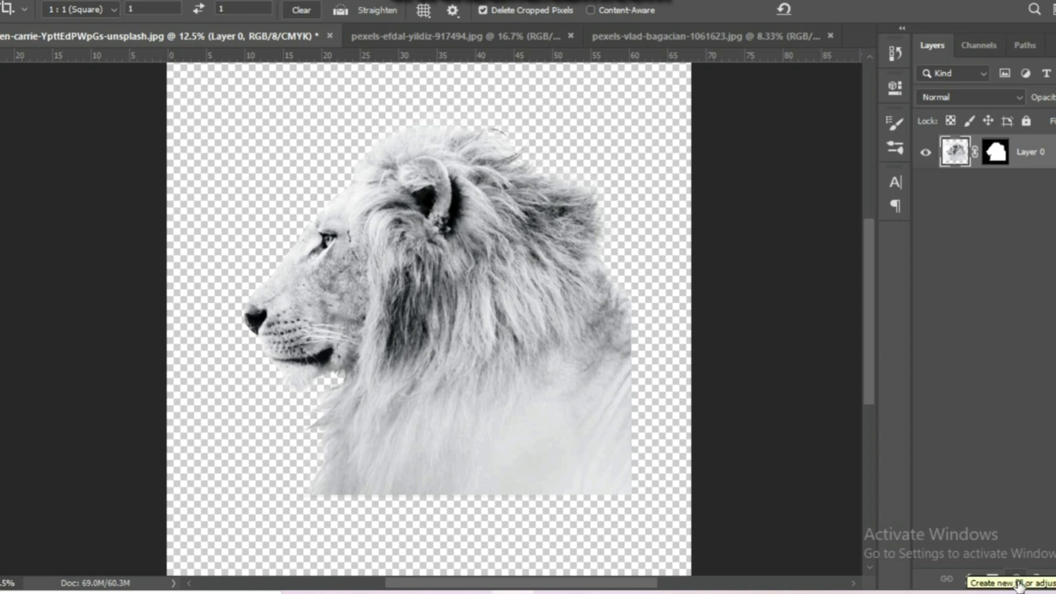
Step: Add a white (ffffff) Solid Color fill layer and place it beneath the lion layer
click(1016, 579)
click(1020, 282)
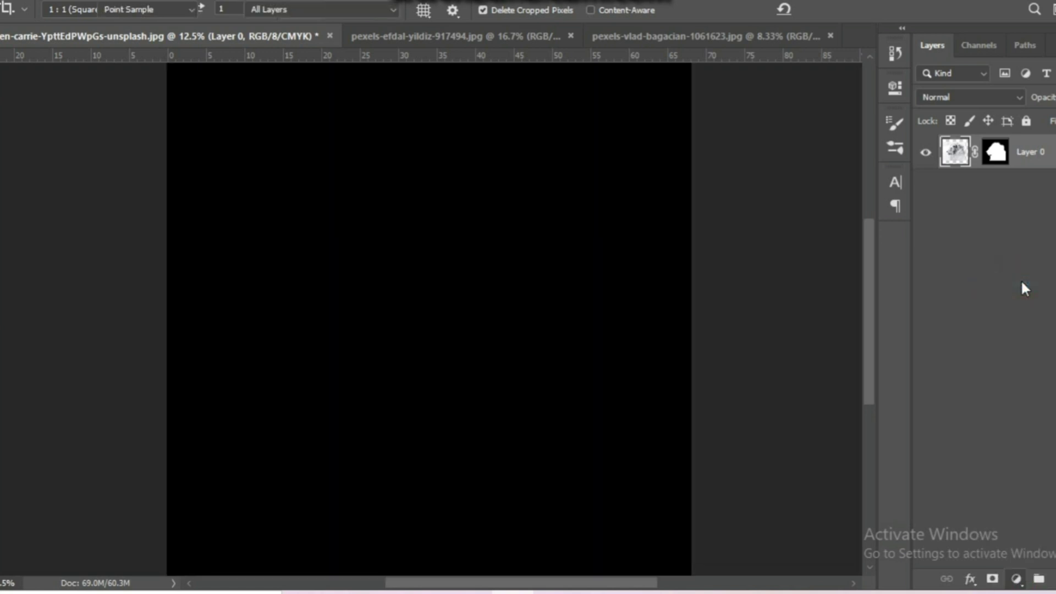
drag(730, 328, 634, 262)
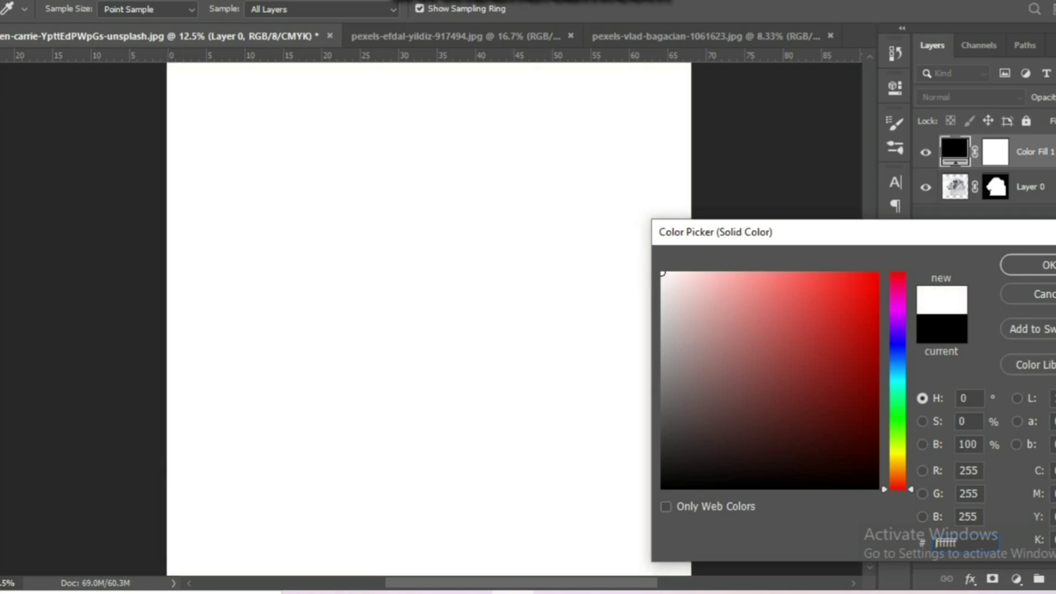
click(1033, 265)
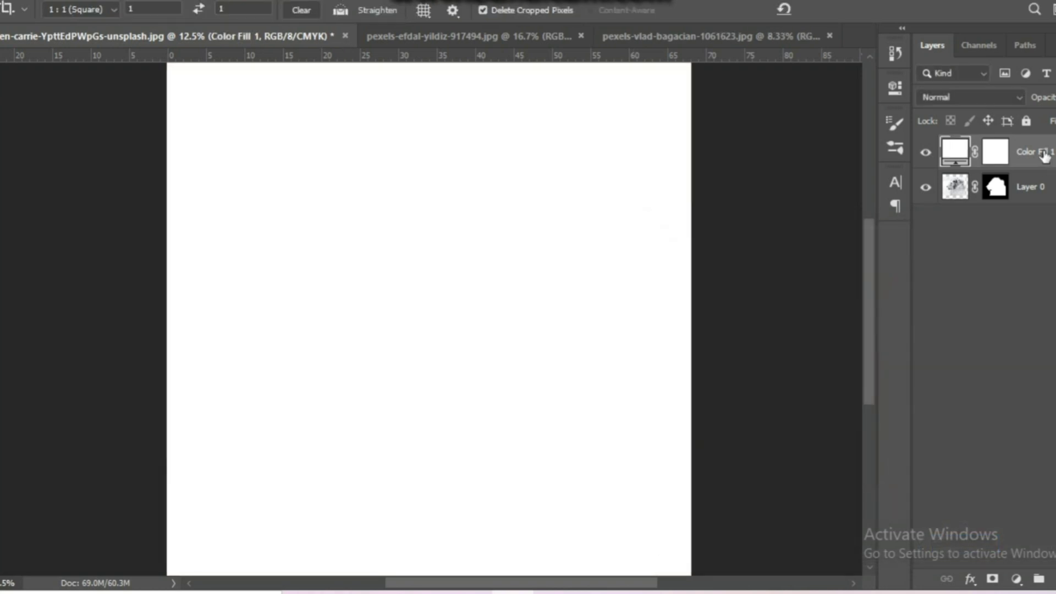
drag(1043, 155, 1045, 203)
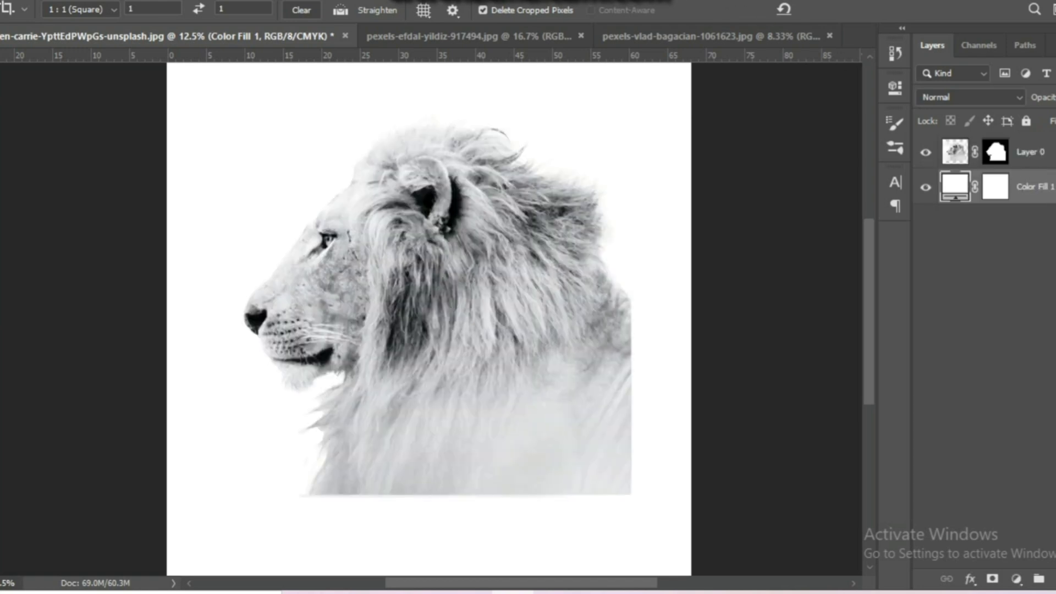
Step: Copy the foggy forest photo from its own document into the lion document, above the lion layer
scroll(429, 318, down, 1)
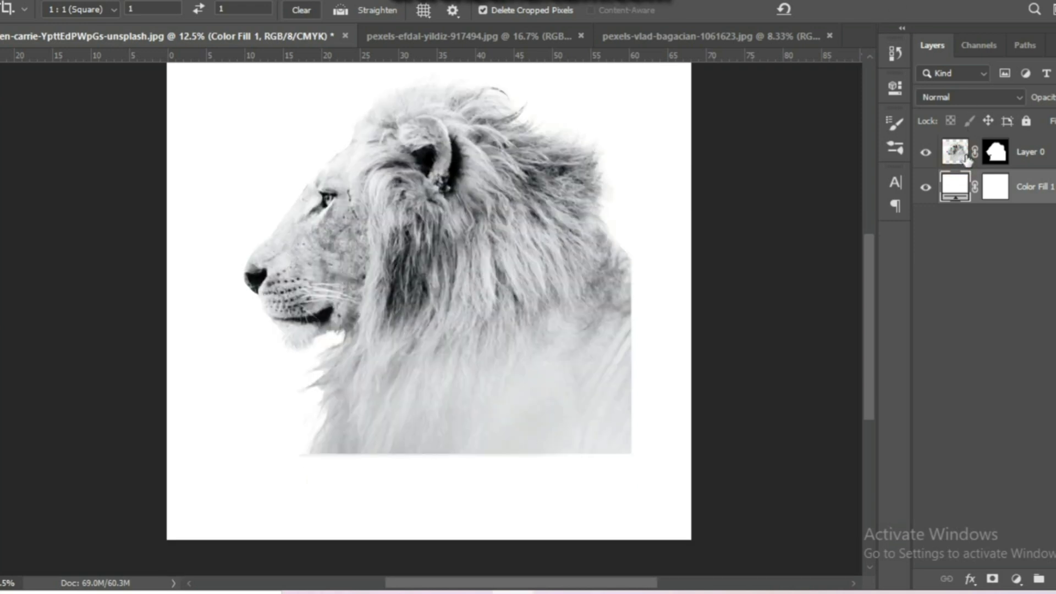
click(961, 159)
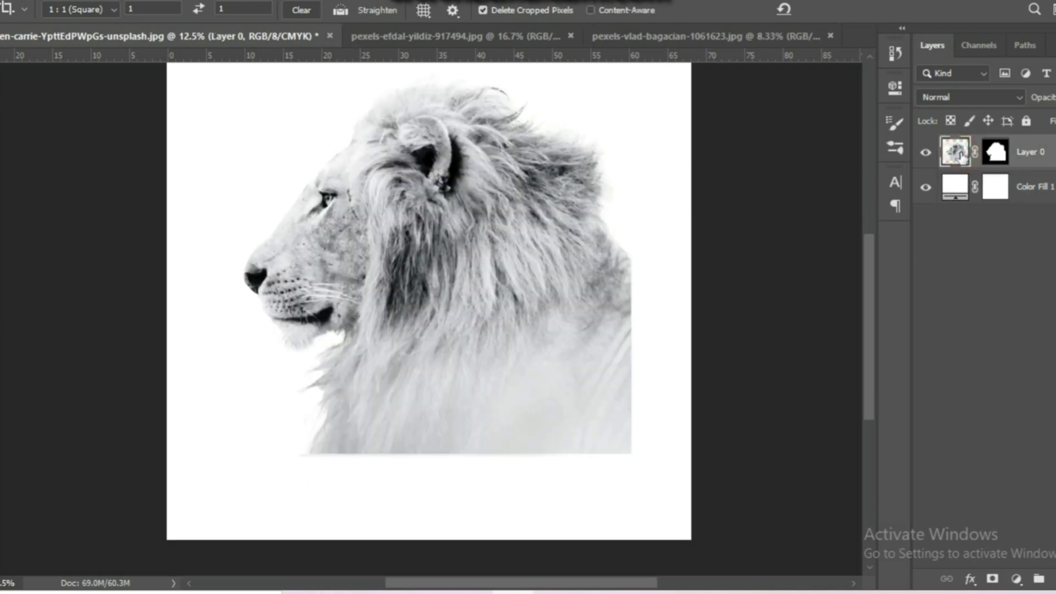
click(721, 37)
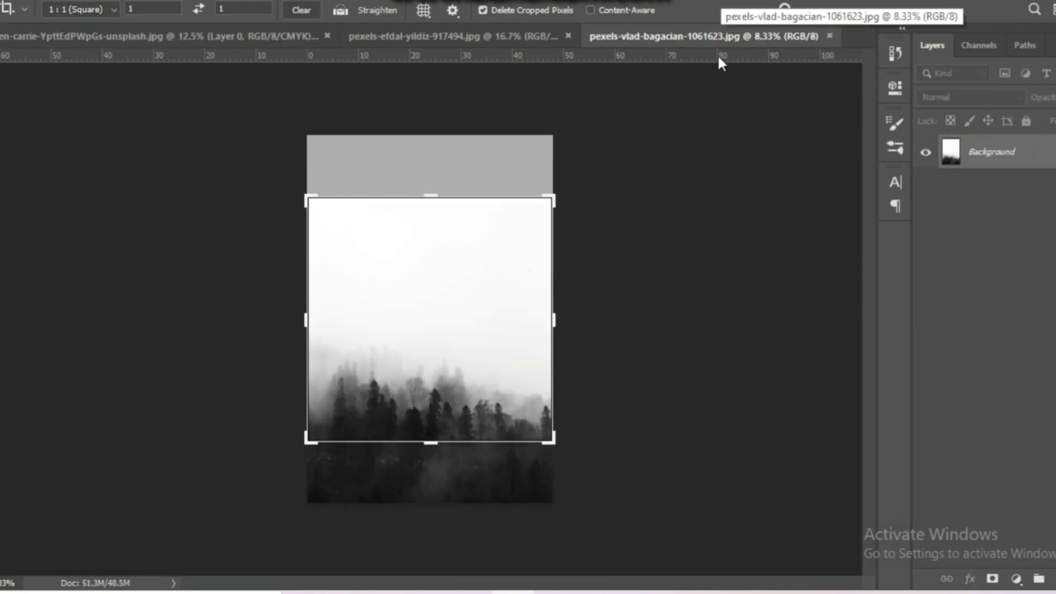
key(Escape)
key(v)
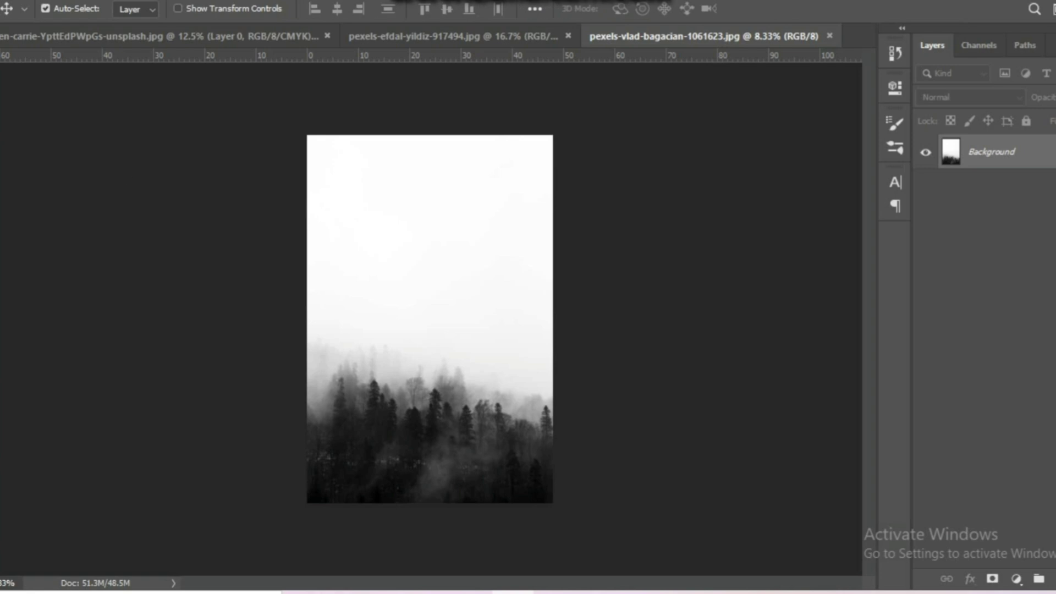
drag(463, 449, 481, 300)
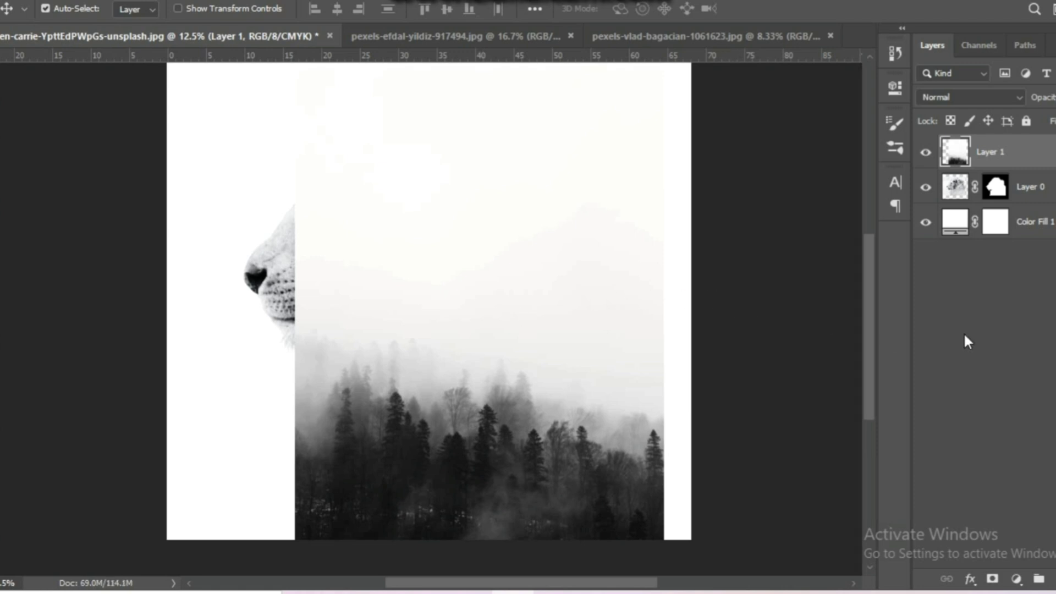
Step: Scale the forest layer proportionally to 111.38% and position it over the lion so the treetops cross the face and mane
key(ctrl+t)
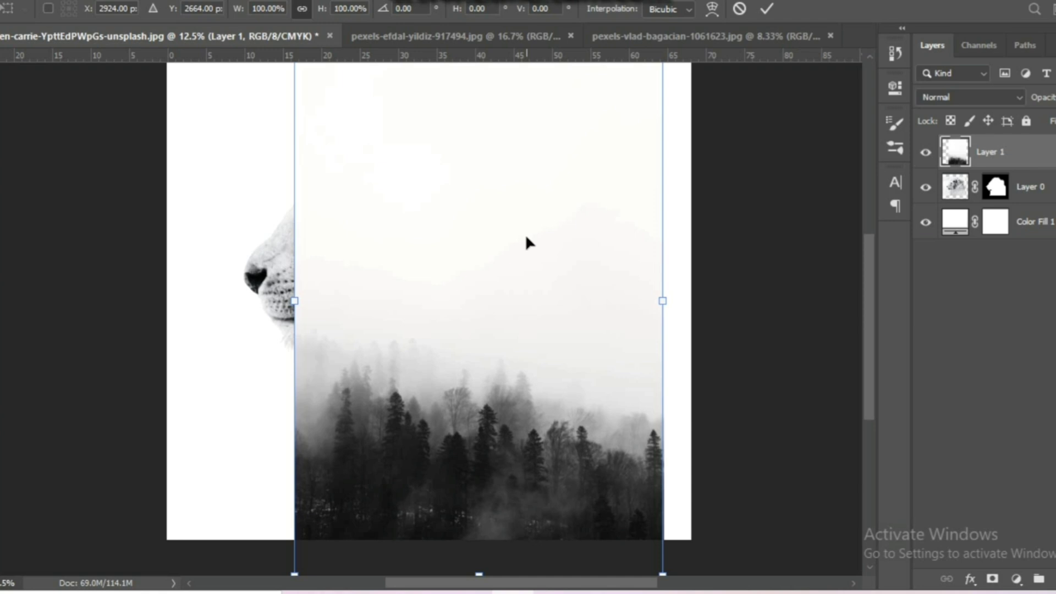
drag(548, 346, 551, 236)
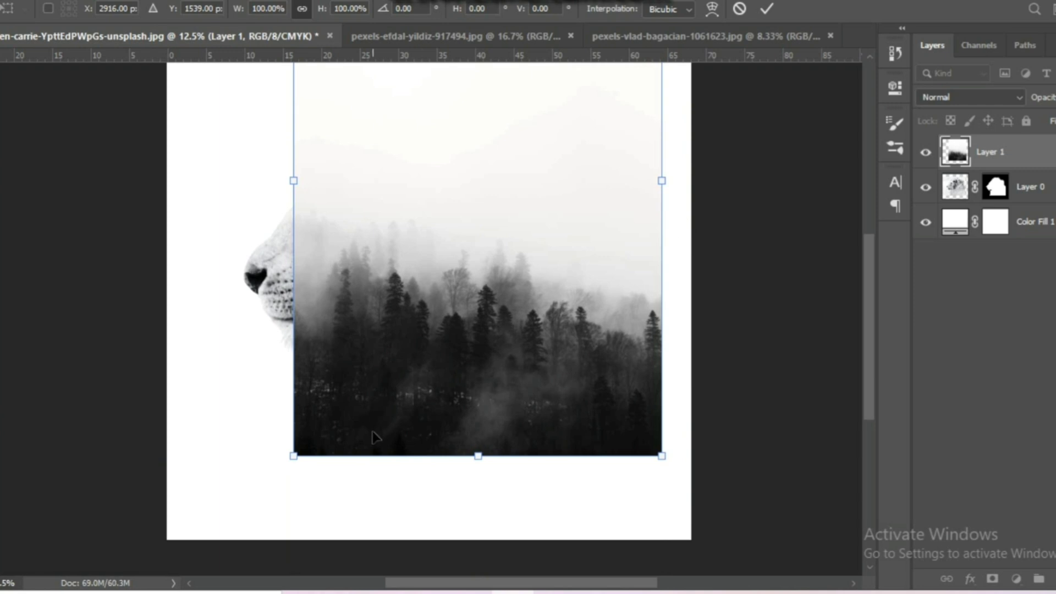
drag(293, 455, 267, 492)
drag(446, 372, 446, 336)
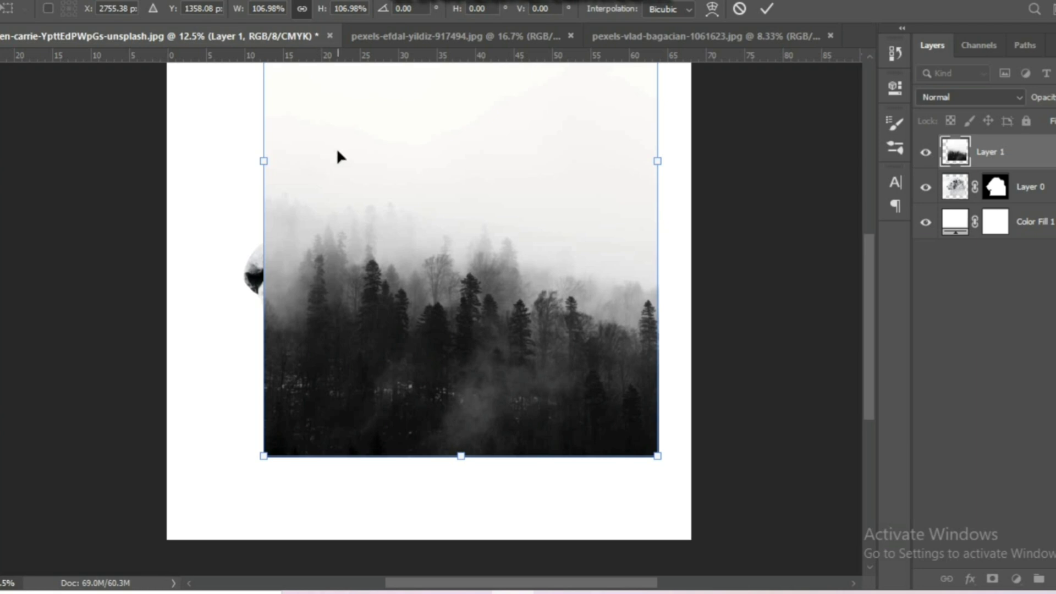
drag(261, 161, 248, 160)
mouse_move(427, 302)
mouse_down()
mouse_move(419, 281)
mouse_move(419, 295)
mouse_move(436, 293)
mouse_move(408, 292)
mouse_move(420, 288)
mouse_up()
right_click(421, 284)
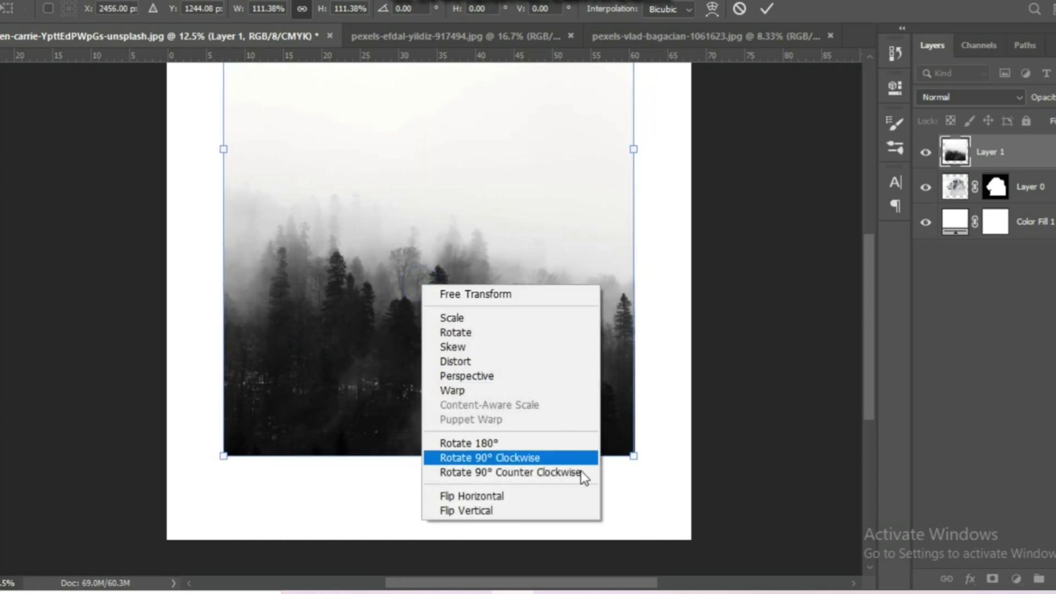
key(Escape)
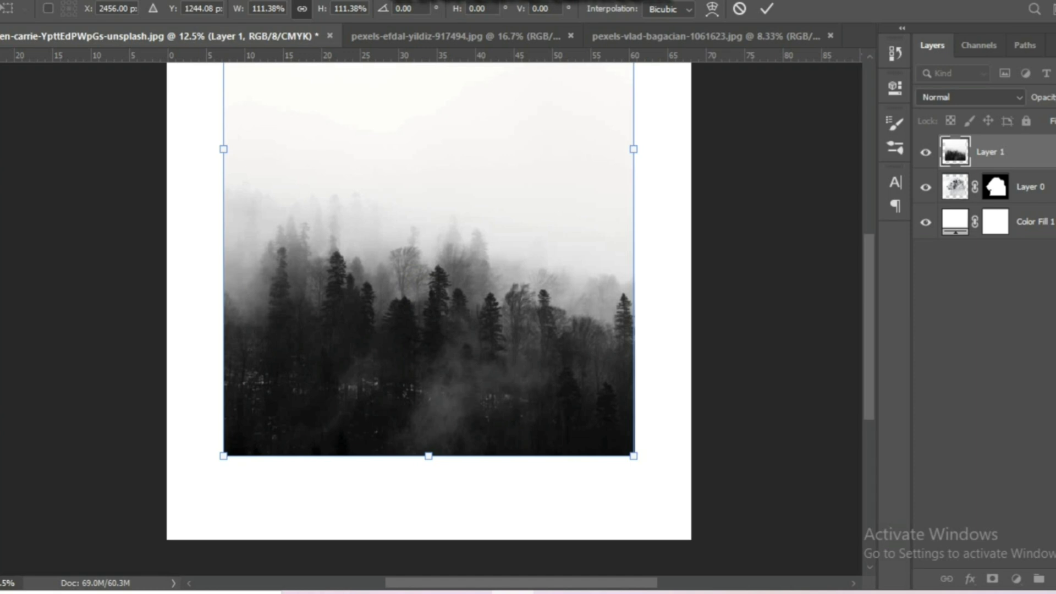
Step: Lower the forest layer's opacity so the lion shows through, and commit the transform
key(5)
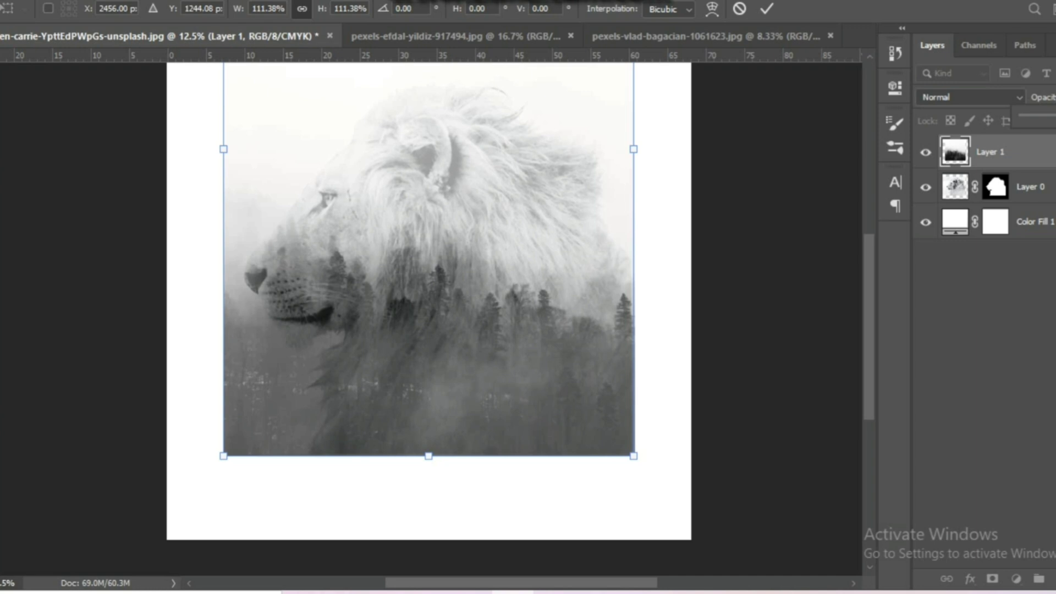
click(1045, 147)
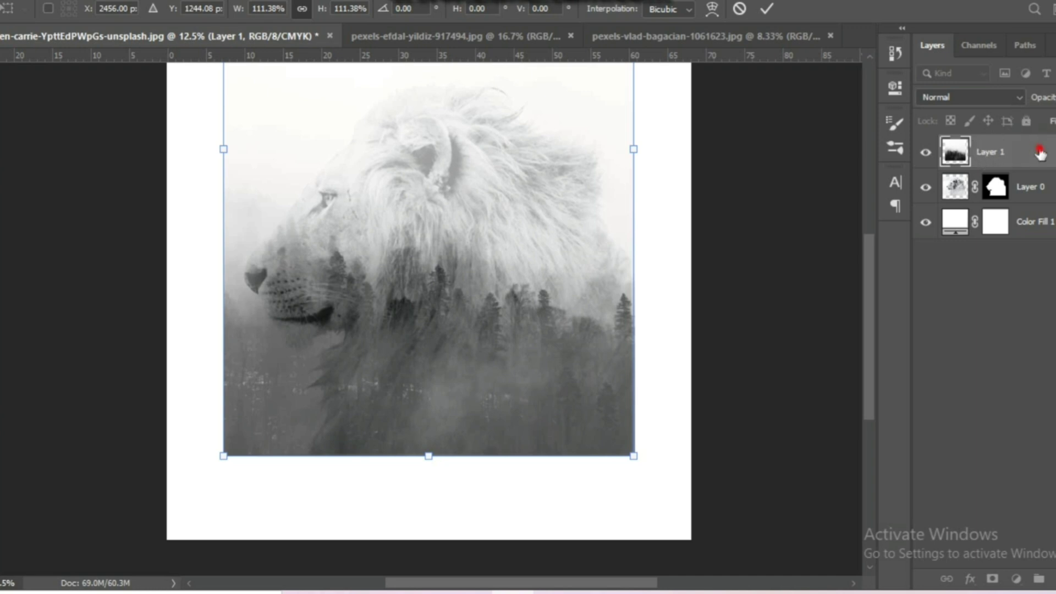
key(Return)
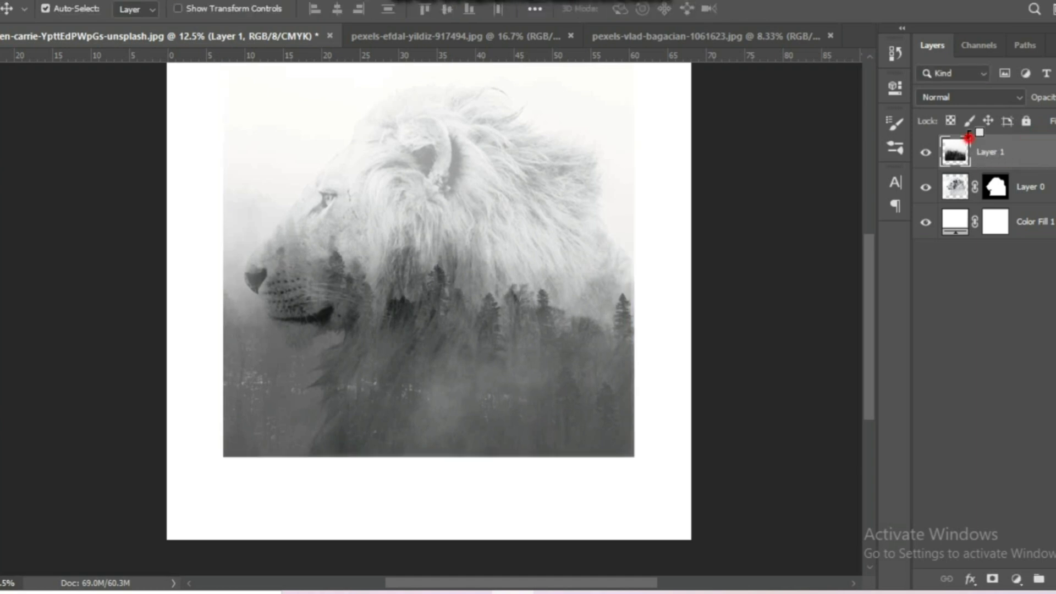
Step: Clip the forest layer to the masked lion layer and restore the forest layer to full opacity
alt+click(968, 137)
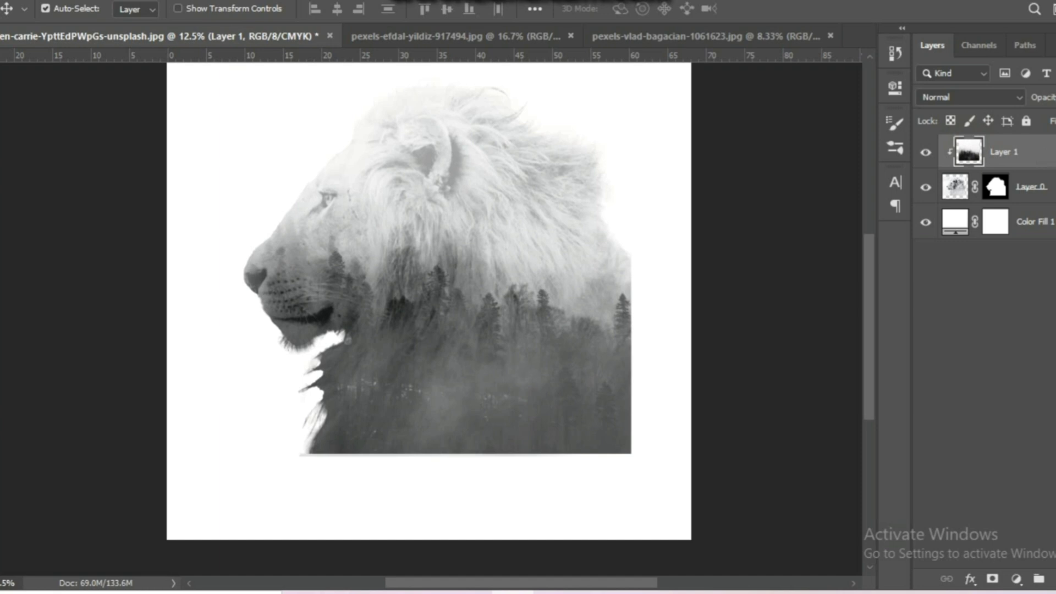
click(1053, 97)
drag(1039, 115, 1055, 115)
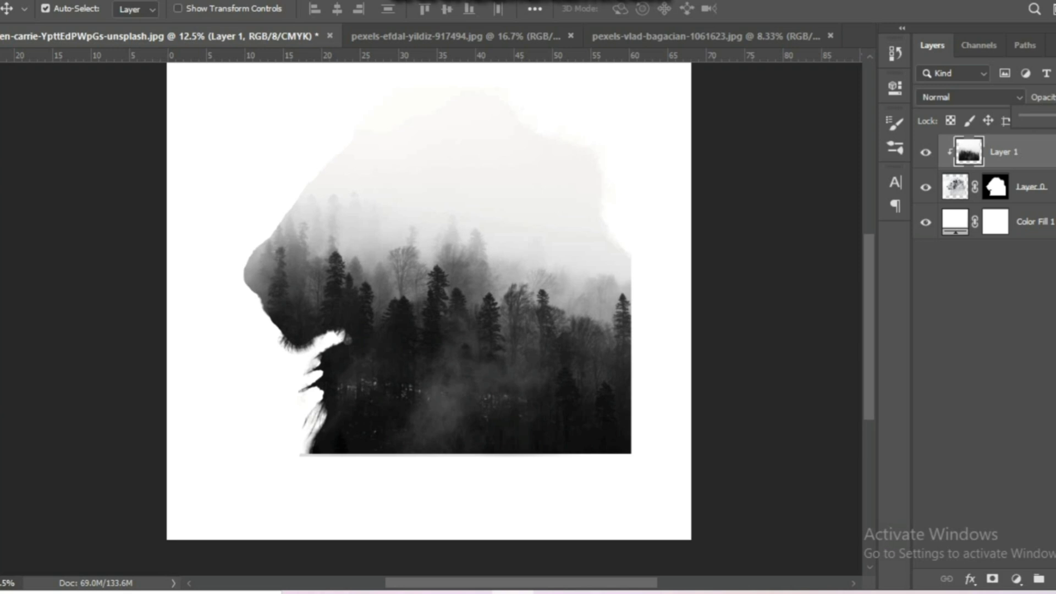
Step: Paint on the lion layer's mask along the top edge of the head and mane with a soft 900 px brush at 11% flow
key(b)
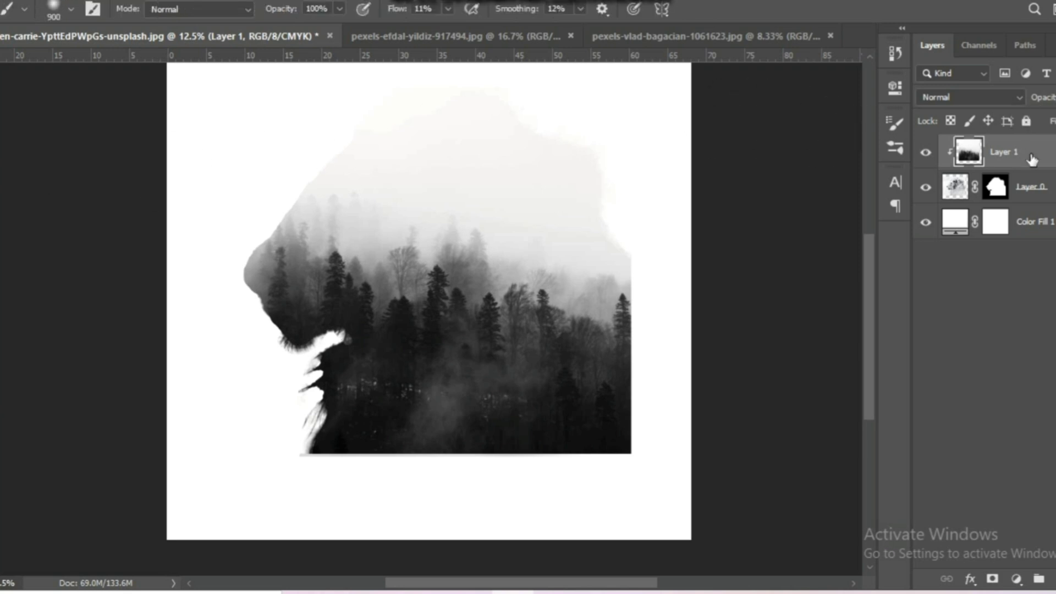
click(1005, 190)
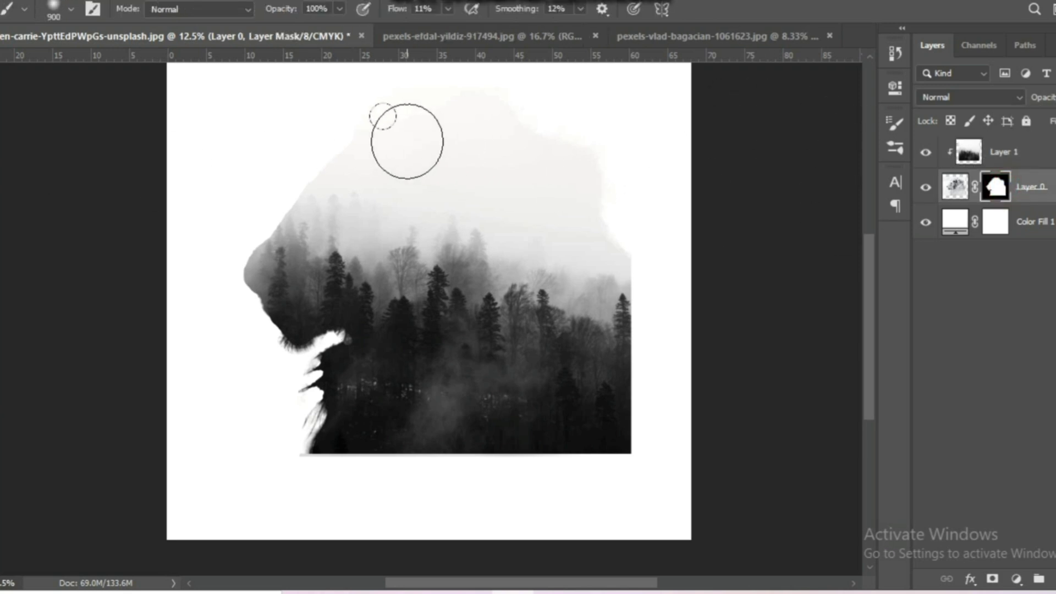
scroll(410, 143, up, 3)
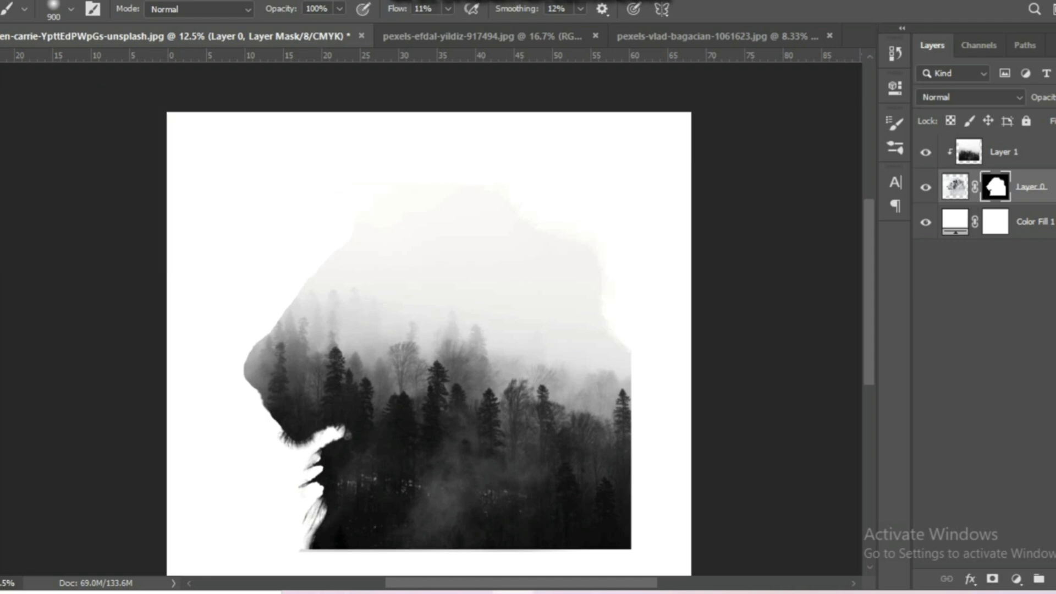
click(446, 186)
click(448, 187)
click(420, 200)
click(340, 242)
mouse_move(339, 242)
mouse_down()
mouse_move(537, 205)
mouse_move(607, 239)
mouse_up()
mouse_move(358, 228)
mouse_down()
mouse_move(380, 240)
mouse_move(490, 215)
mouse_up()
Step: Add a mask to the forest layer and paint on it along the mane, forehead and muzzle to reveal the lion's fur and face
click(999, 161)
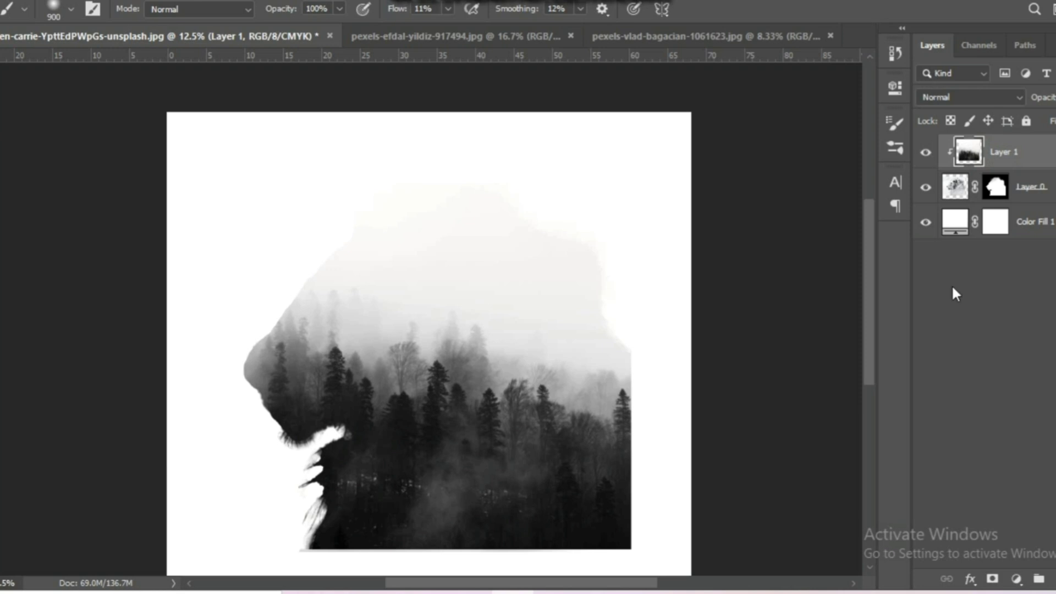
click(992, 578)
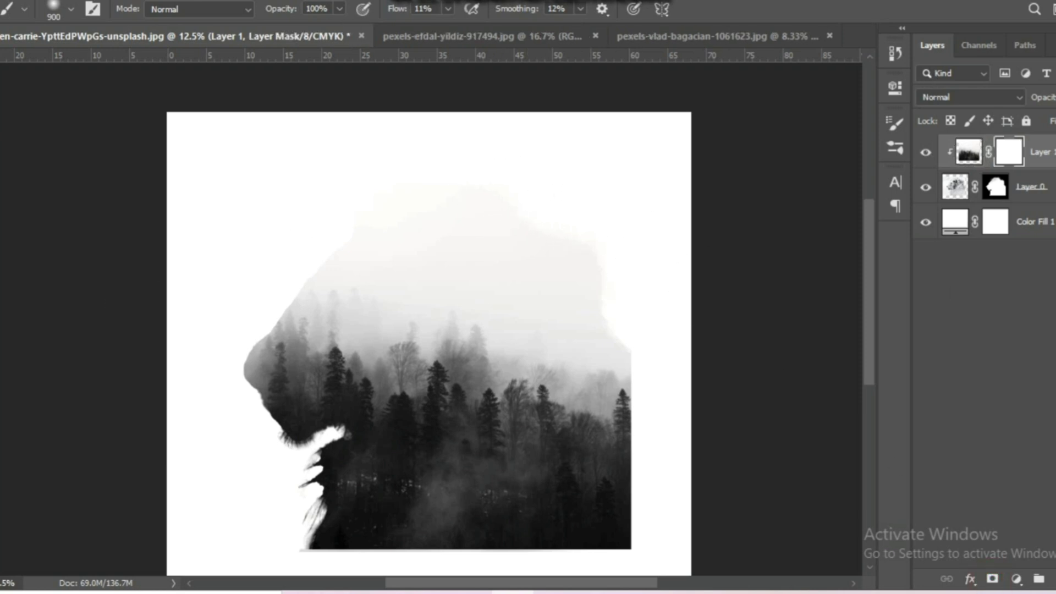
click(488, 200)
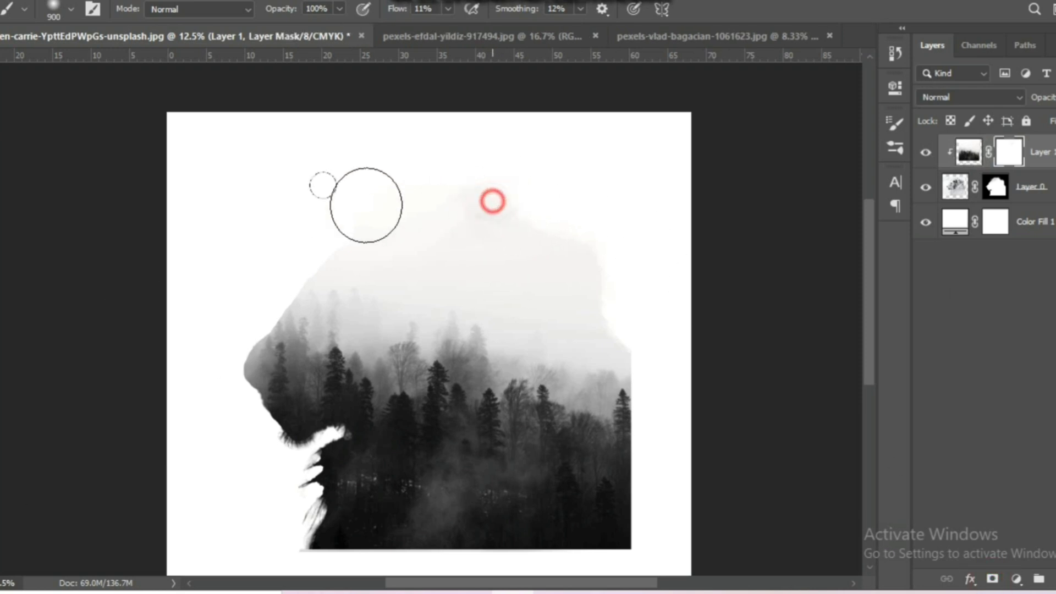
click(491, 196)
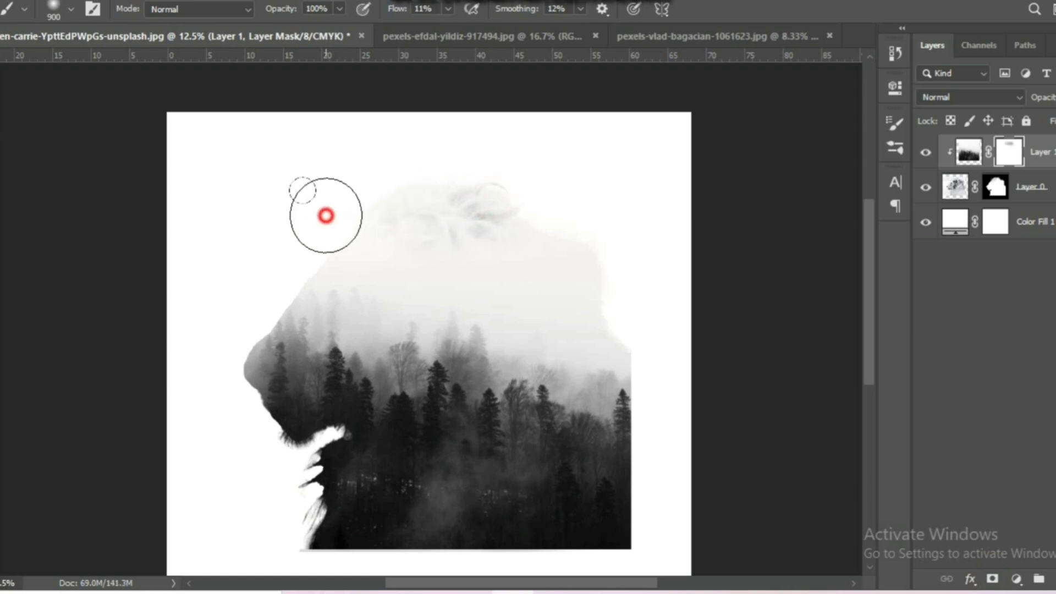
mouse_move(326, 216)
mouse_down()
mouse_move(409, 200)
mouse_move(558, 214)
mouse_up()
mouse_move(426, 206)
mouse_down()
mouse_move(608, 247)
mouse_move(579, 233)
mouse_up()
mouse_move(451, 182)
mouse_down()
mouse_move(312, 195)
mouse_move(369, 179)
mouse_move(365, 191)
mouse_up()
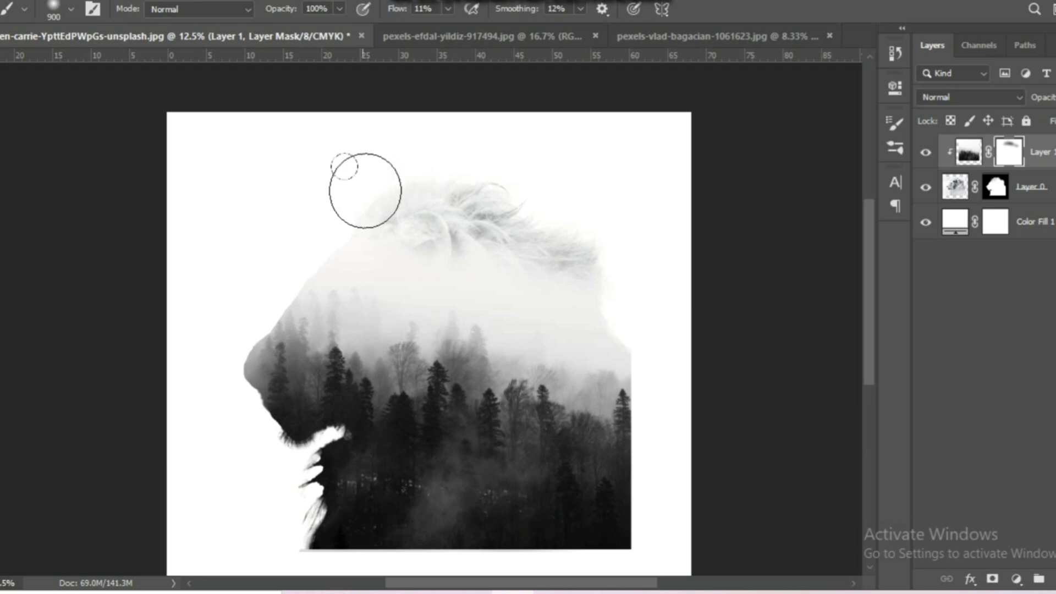
mouse_move(327, 239)
mouse_down()
mouse_move(355, 260)
mouse_move(324, 276)
mouse_move(332, 289)
mouse_move(372, 284)
mouse_move(305, 320)
mouse_move(273, 313)
mouse_move(234, 358)
mouse_move(240, 319)
mouse_move(264, 289)
mouse_move(238, 329)
mouse_move(262, 327)
mouse_move(266, 315)
mouse_move(218, 377)
mouse_move(233, 382)
mouse_move(225, 373)
mouse_move(270, 310)
mouse_move(262, 341)
mouse_move(256, 327)
mouse_move(285, 296)
mouse_move(248, 364)
mouse_move(237, 424)
mouse_move(250, 377)
mouse_move(272, 366)
mouse_move(262, 373)
mouse_move(273, 374)
mouse_move(274, 395)
mouse_move(302, 304)
mouse_move(279, 376)
mouse_move(276, 327)
mouse_move(400, 209)
mouse_move(365, 221)
mouse_move(479, 195)
mouse_move(538, 215)
mouse_move(452, 239)
mouse_move(487, 181)
mouse_move(482, 223)
mouse_move(568, 217)
mouse_move(570, 264)
mouse_move(667, 341)
mouse_move(731, 364)
mouse_move(737, 353)
mouse_move(651, 330)
mouse_move(394, 210)
mouse_move(457, 184)
mouse_move(349, 207)
mouse_up()
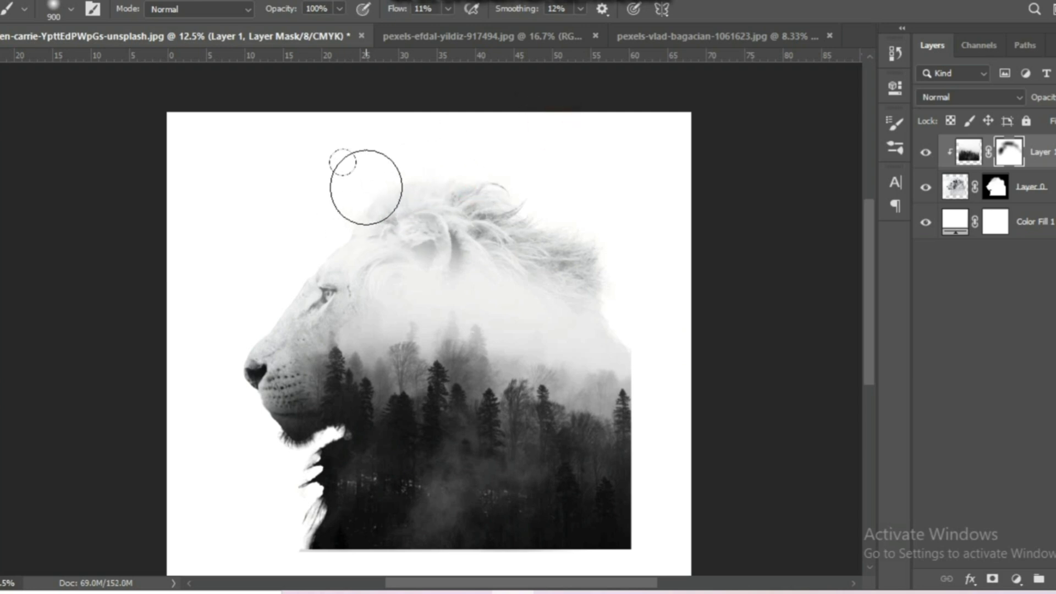
click(464, 178)
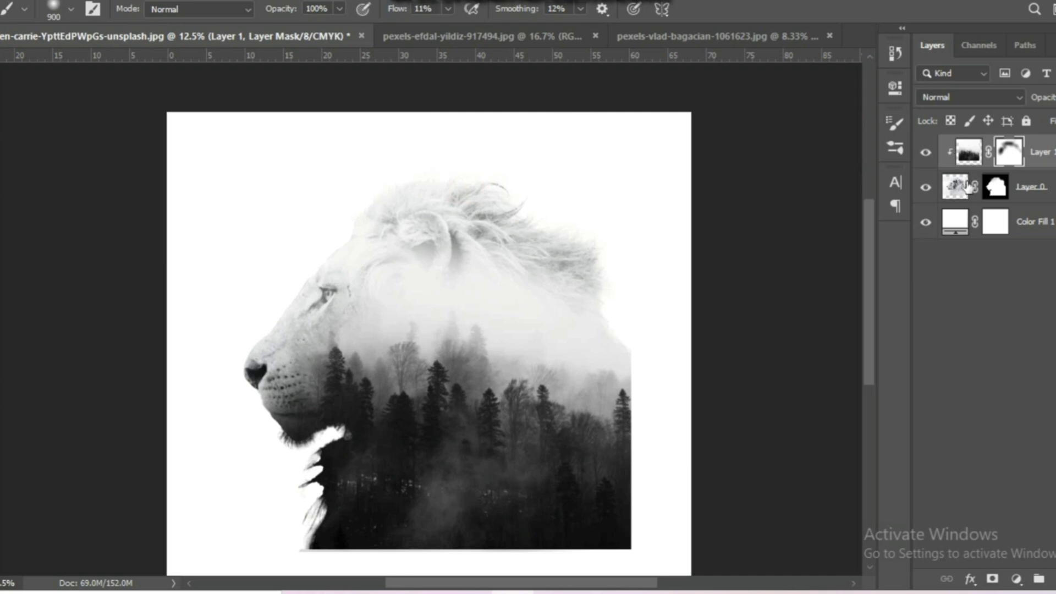
Step: Add a clipped Curves adjustment directly above the lion layer and shift its black point inward to almost mid-range to darken the lion
click(1015, 579)
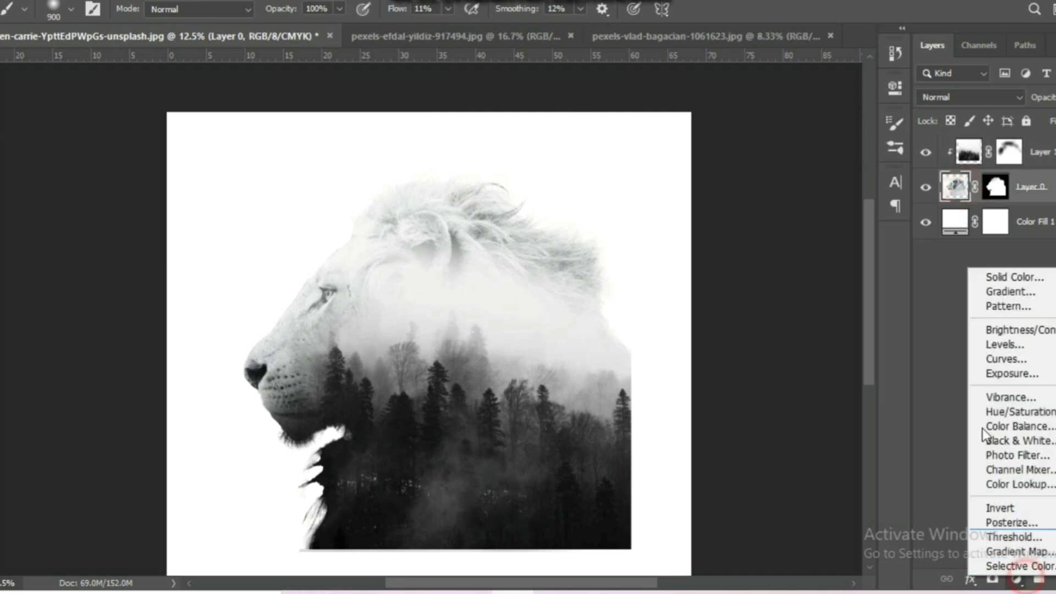
click(999, 357)
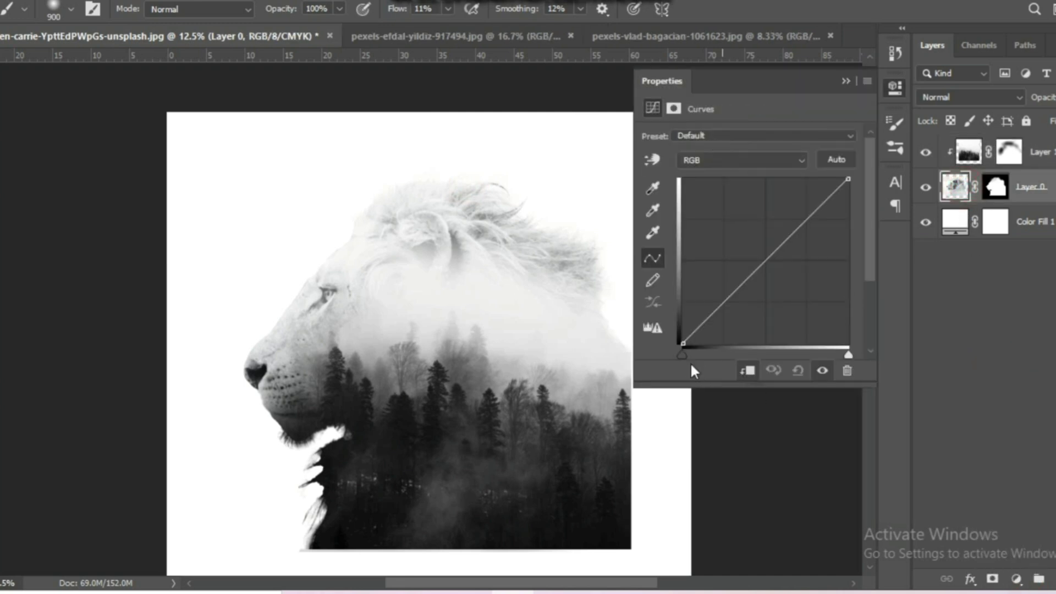
drag(680, 343, 722, 344)
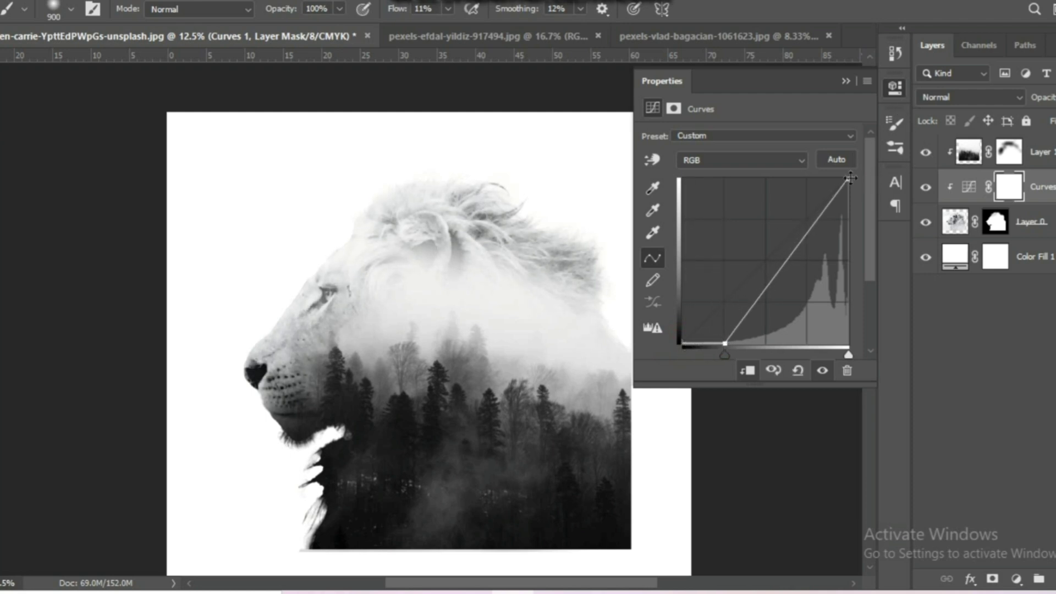
mouse_move(849, 177)
mouse_down()
mouse_move(812, 174)
mouse_move(865, 174)
mouse_up()
drag(724, 344, 753, 354)
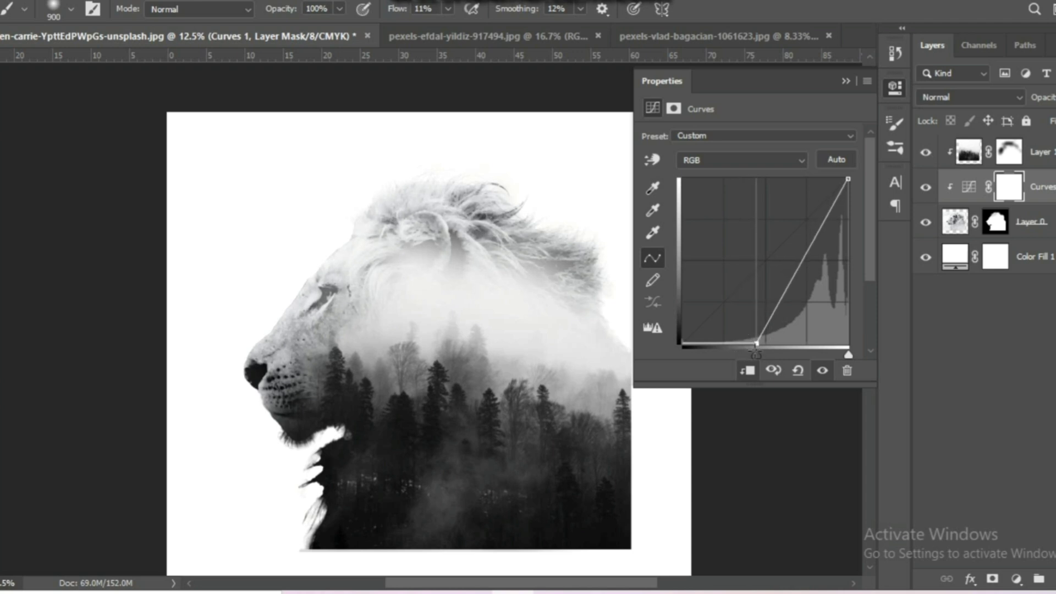
click(850, 81)
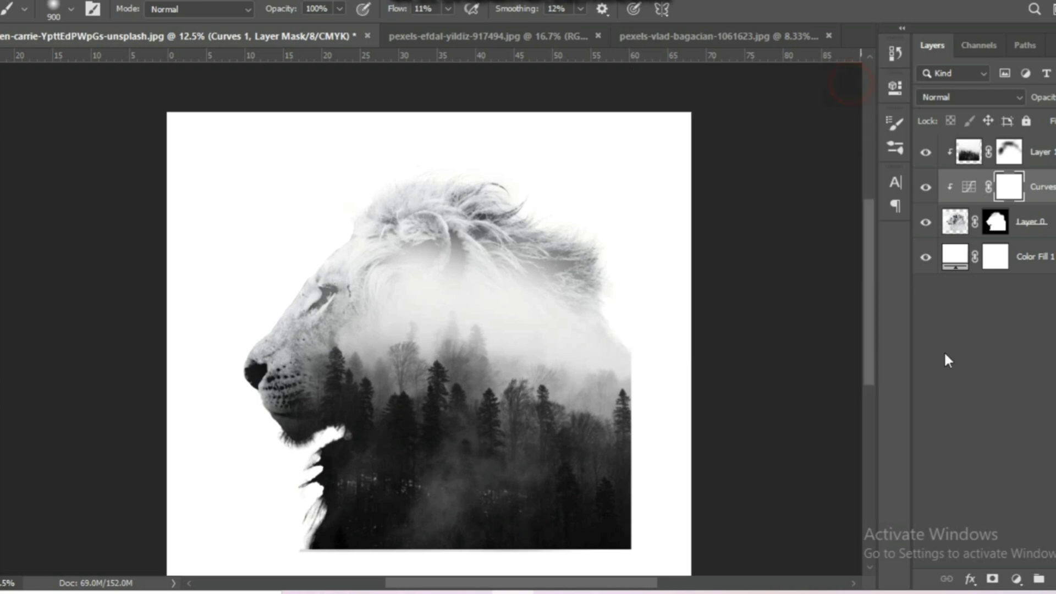
Step: Raise the brush flow and paint on the forest layer's mask over the top of the head and mane to reveal more fur
click(1009, 152)
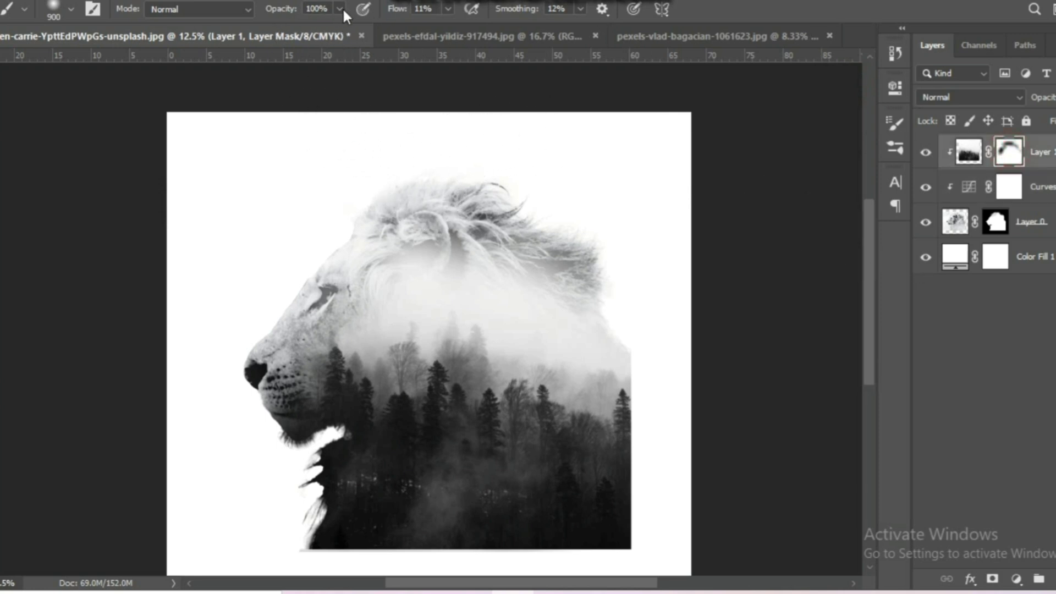
drag(448, 28, 531, 44)
mouse_move(438, 157)
mouse_down()
mouse_move(369, 189)
mouse_move(348, 182)
mouse_up()
mouse_move(351, 177)
mouse_down()
mouse_move(431, 158)
mouse_move(329, 186)
mouse_move(440, 154)
mouse_move(508, 188)
mouse_move(483, 167)
mouse_move(540, 171)
mouse_move(388, 153)
mouse_move(296, 187)
mouse_move(337, 198)
mouse_move(323, 223)
mouse_move(330, 208)
mouse_move(310, 224)
mouse_move(344, 197)
mouse_move(320, 155)
mouse_up()
drag(454, 166, 550, 196)
mouse_move(481, 180)
mouse_down()
mouse_move(509, 193)
mouse_move(535, 228)
mouse_move(566, 236)
mouse_up()
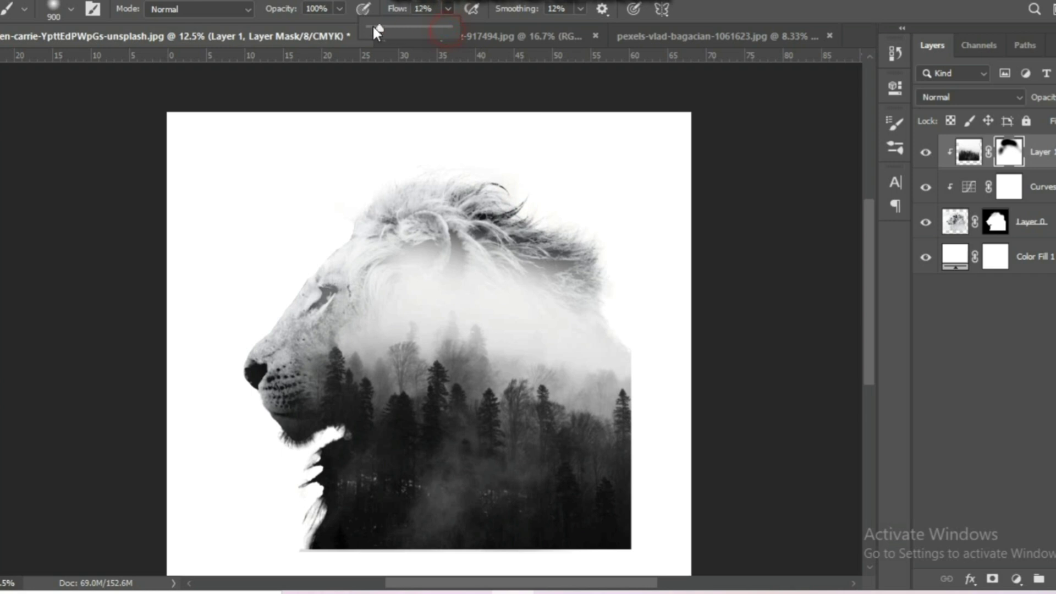
Step: Set the brush to 9% flow and 42% opacity, and softly mask the forest over the lion's muzzle, cheek and mid-mane
drag(373, 27, 375, 29)
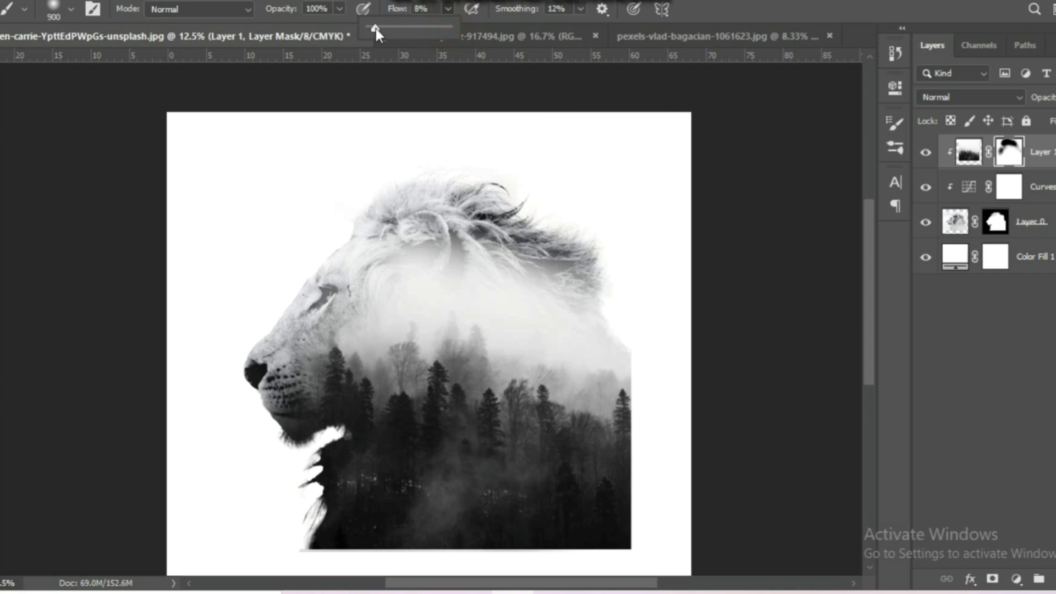
click(339, 8)
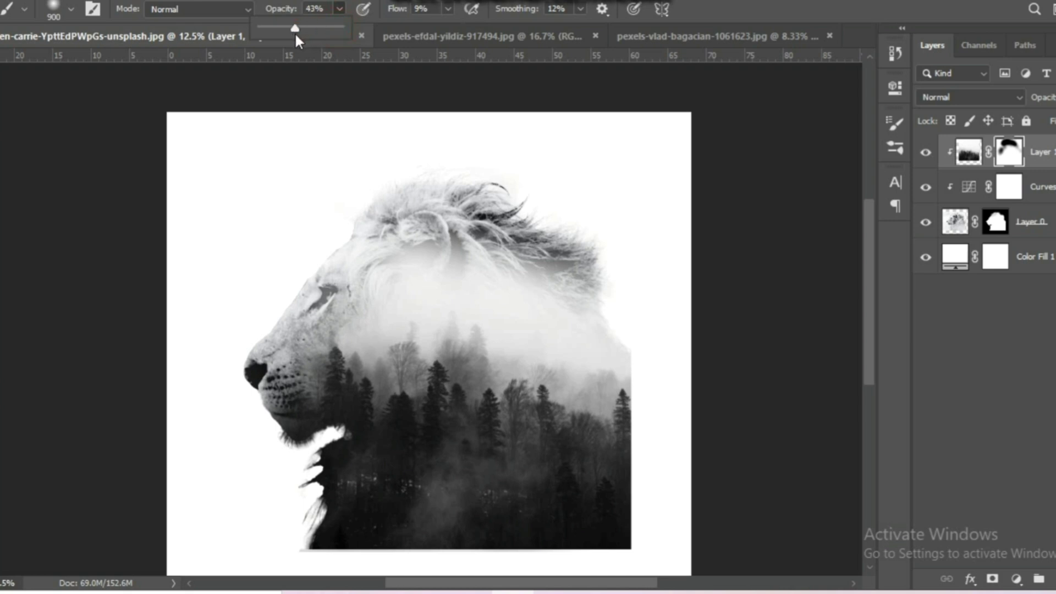
click(275, 360)
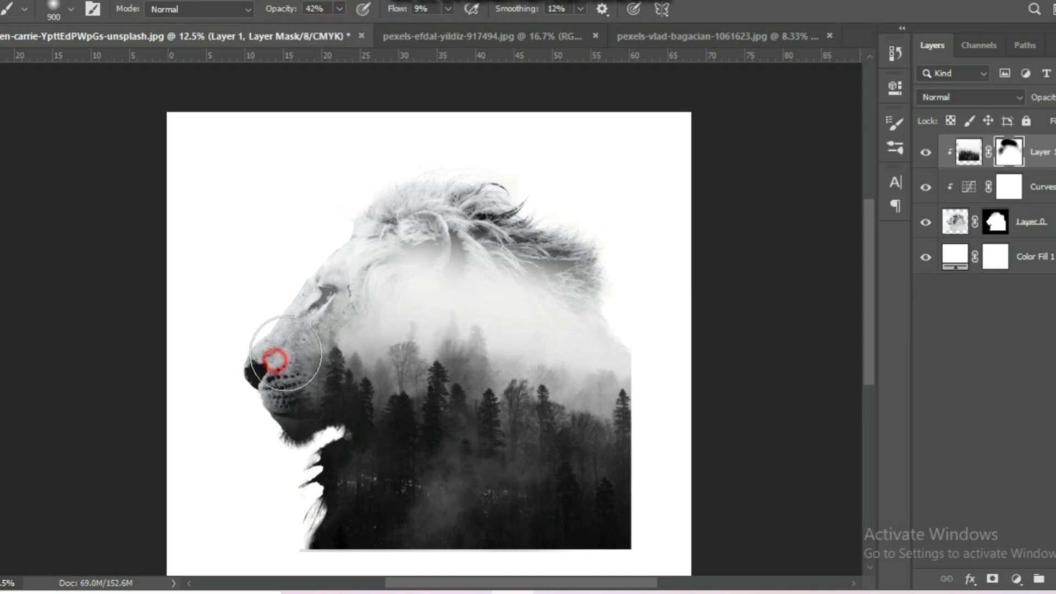
click(437, 292)
mouse_move(437, 292)
mouse_down()
mouse_move(558, 311)
mouse_move(581, 330)
mouse_move(618, 322)
mouse_move(636, 356)
mouse_move(624, 352)
mouse_move(648, 357)
mouse_move(509, 298)
mouse_move(301, 280)
mouse_up()
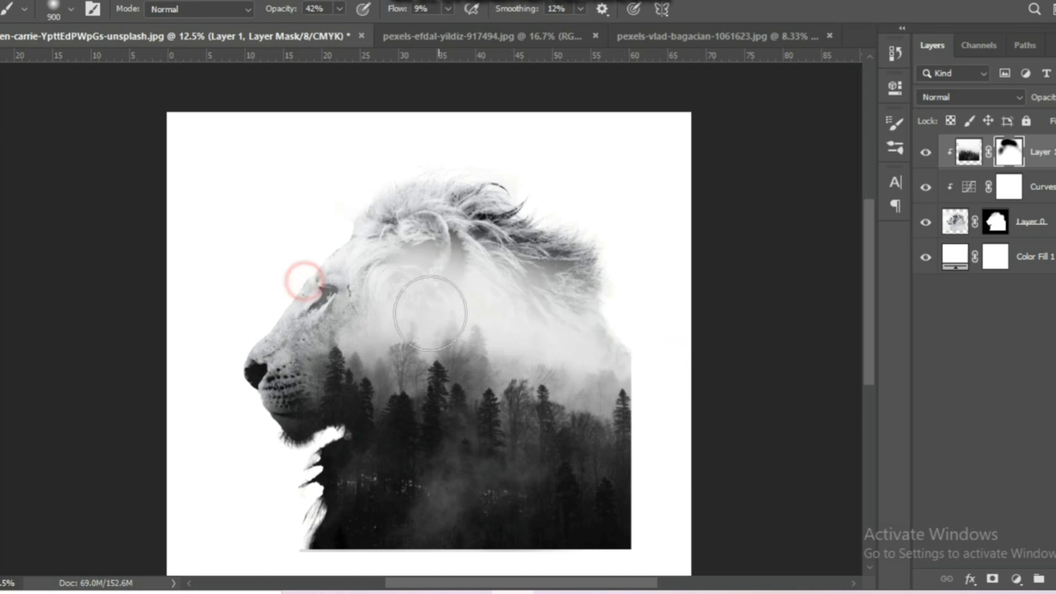
mouse_move(434, 287)
mouse_down()
mouse_move(481, 281)
mouse_move(401, 250)
mouse_move(400, 281)
mouse_move(388, 279)
mouse_move(369, 317)
mouse_move(476, 286)
mouse_move(463, 292)
mouse_move(523, 321)
mouse_move(526, 290)
mouse_move(414, 254)
mouse_move(475, 252)
mouse_move(398, 244)
mouse_move(479, 275)
mouse_move(586, 344)
mouse_move(495, 313)
mouse_move(365, 311)
mouse_up()
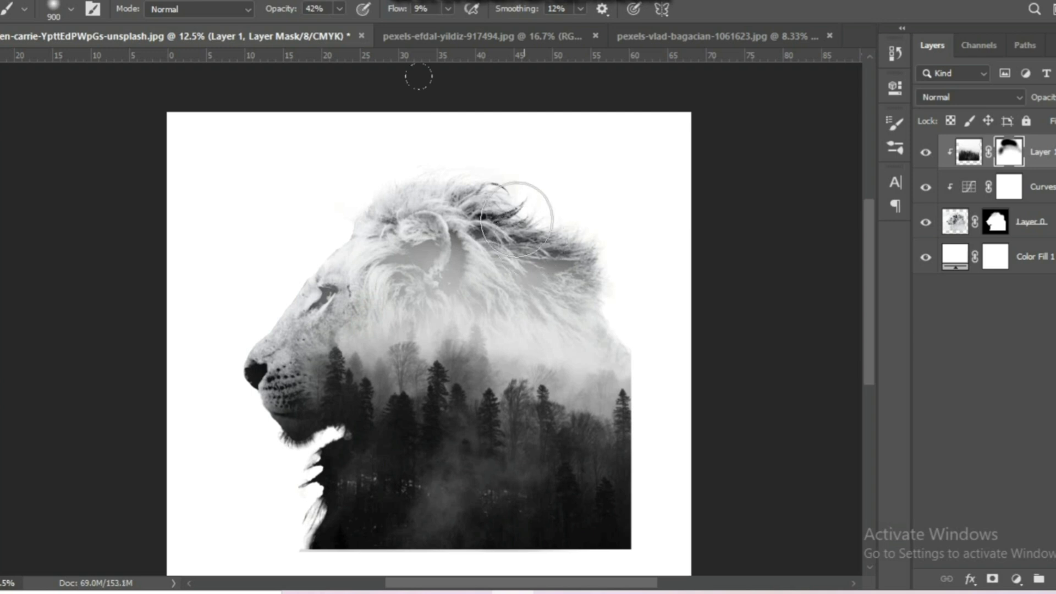
Step: Try cropping the canvas to a smaller 1:1 square around the lion, ending flush with the forest's outer edges
key(c)
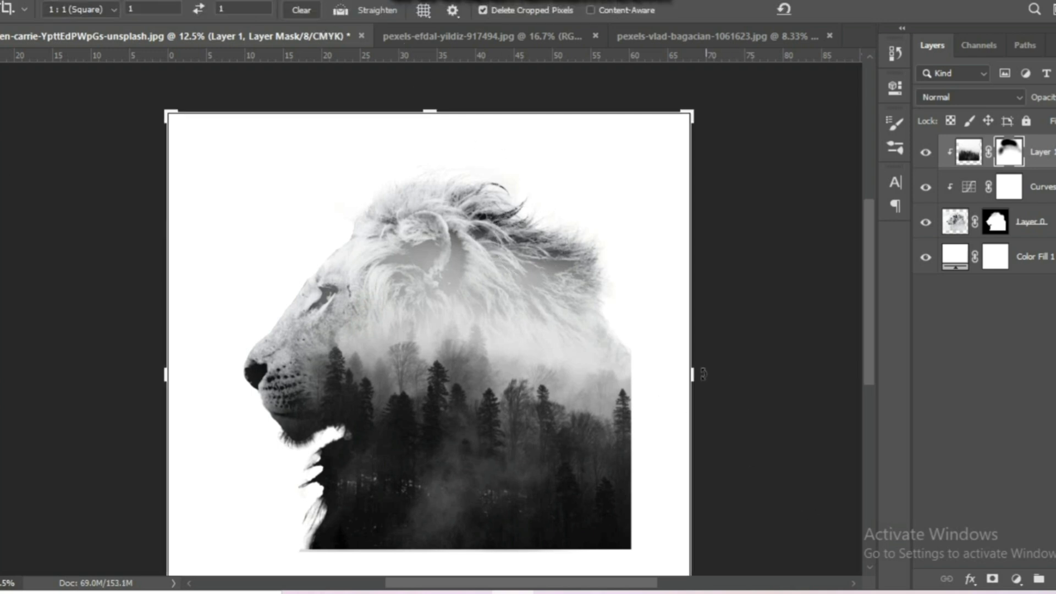
scroll(692, 471, down, 4)
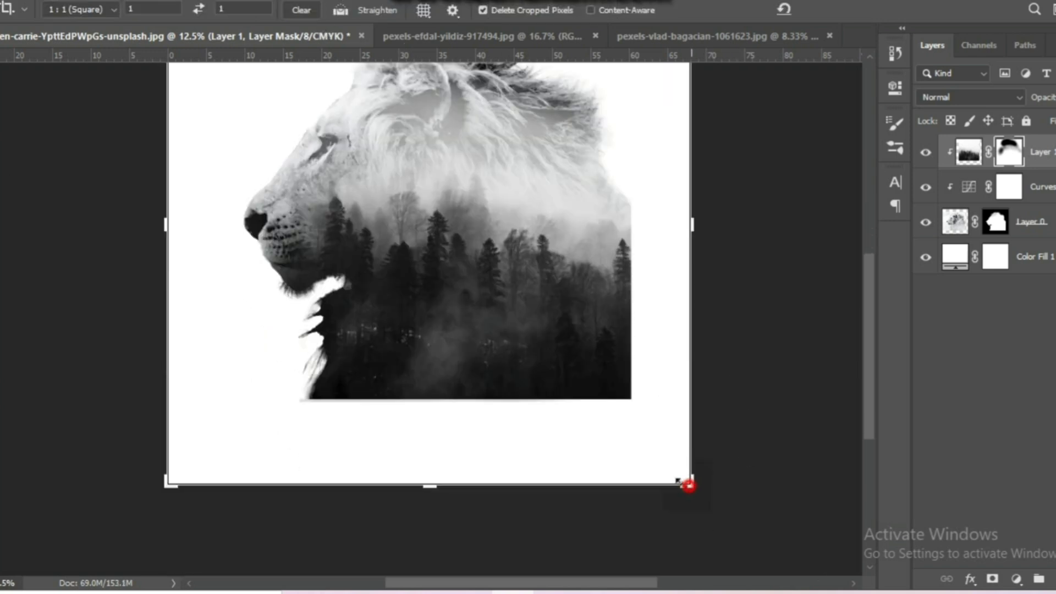
drag(688, 485, 657, 450)
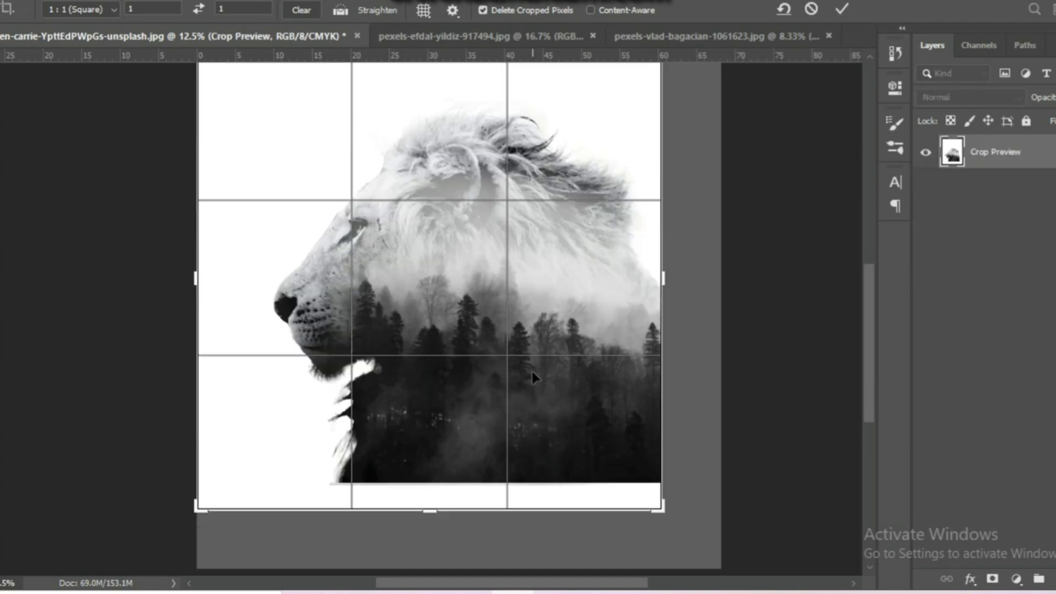
click(561, 272)
drag(565, 287, 568, 295)
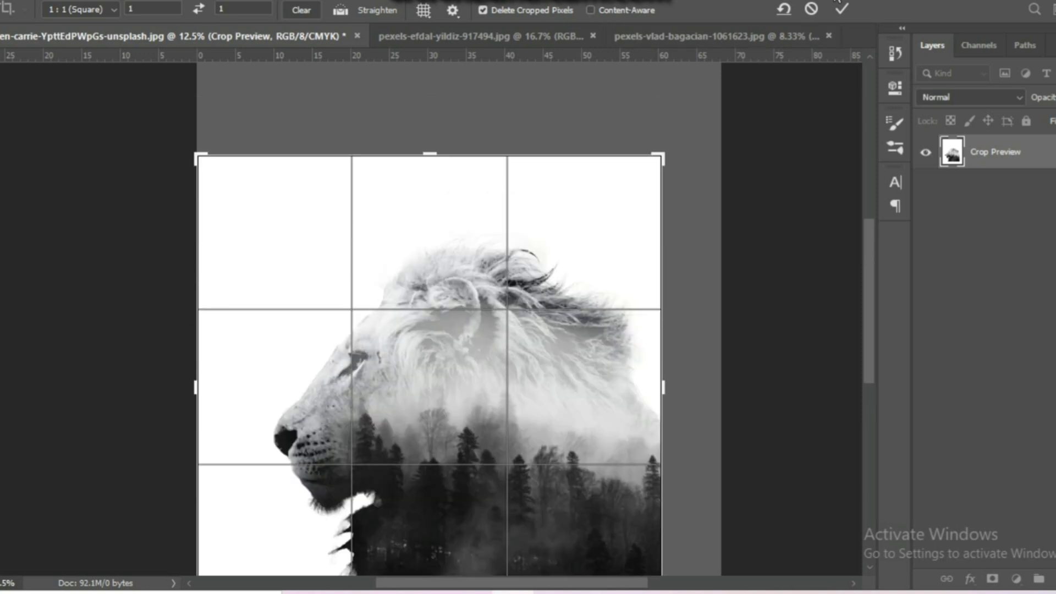
click(842, 9)
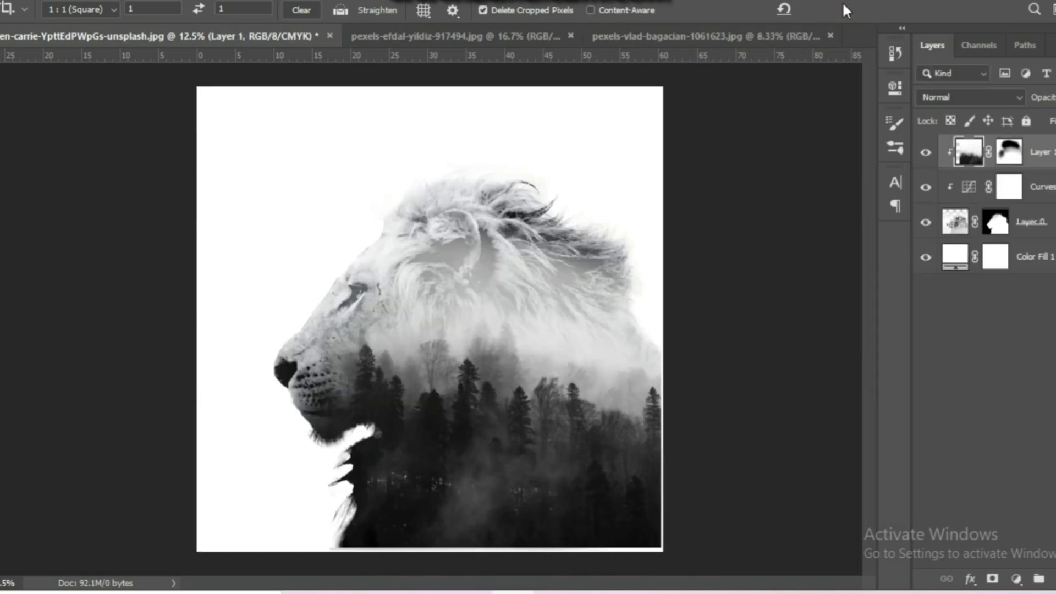
Step: Try nudging the lion layer slightly, and undo both the move and the crop
click(956, 224)
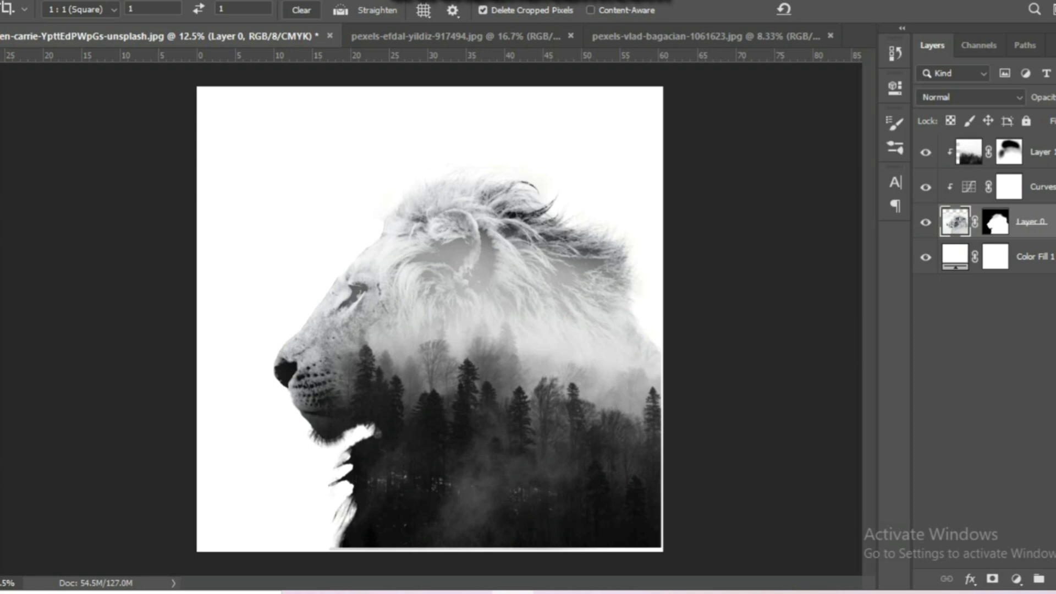
key(v)
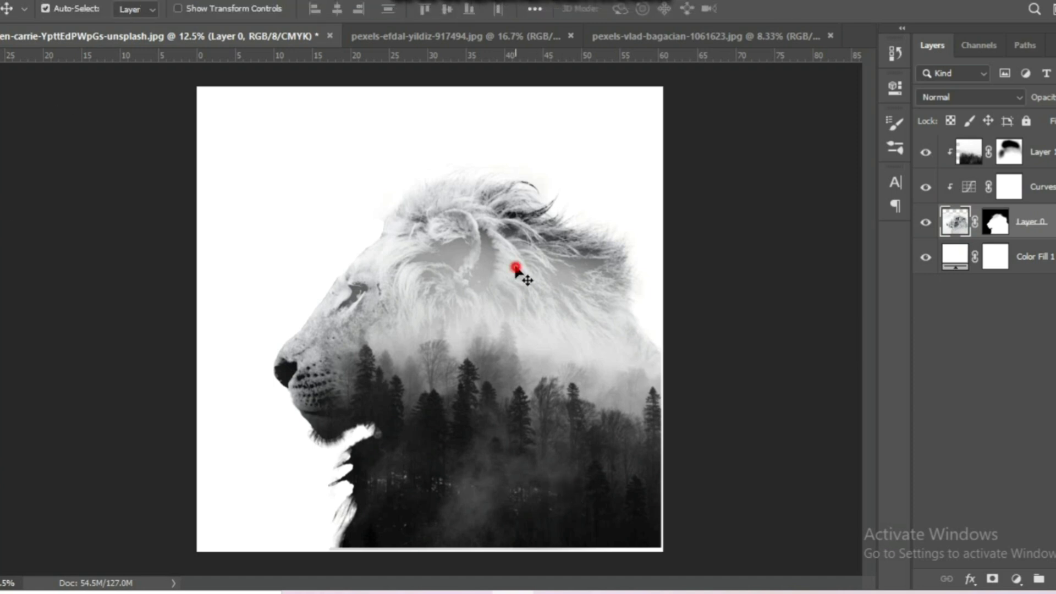
drag(516, 268, 519, 278)
key(ctrl+z)
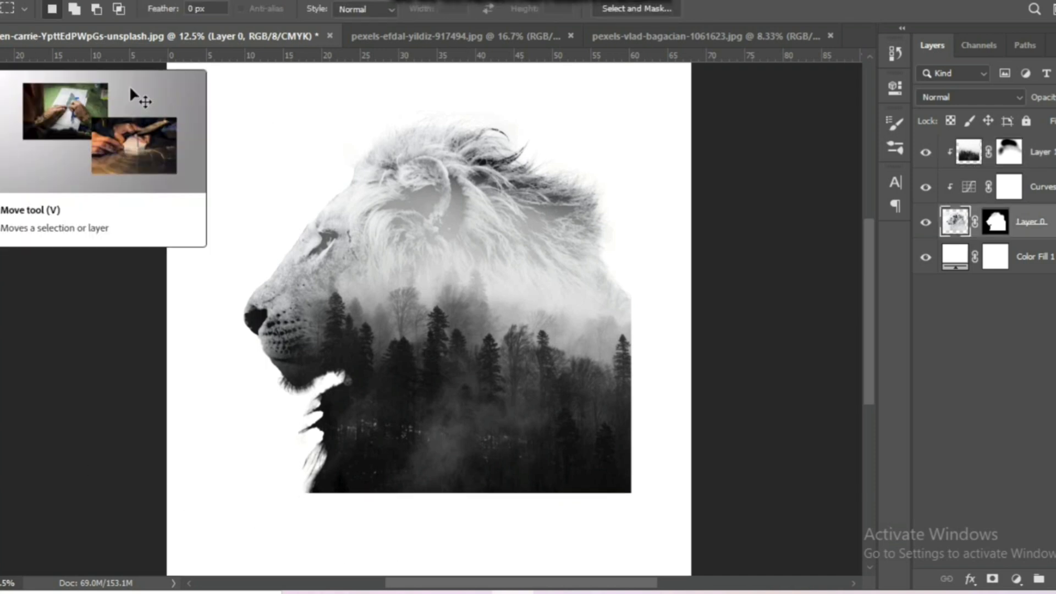
Step: Crop the canvas to a 1:1 square that cuts off the empty space beside and below the lion
key(c)
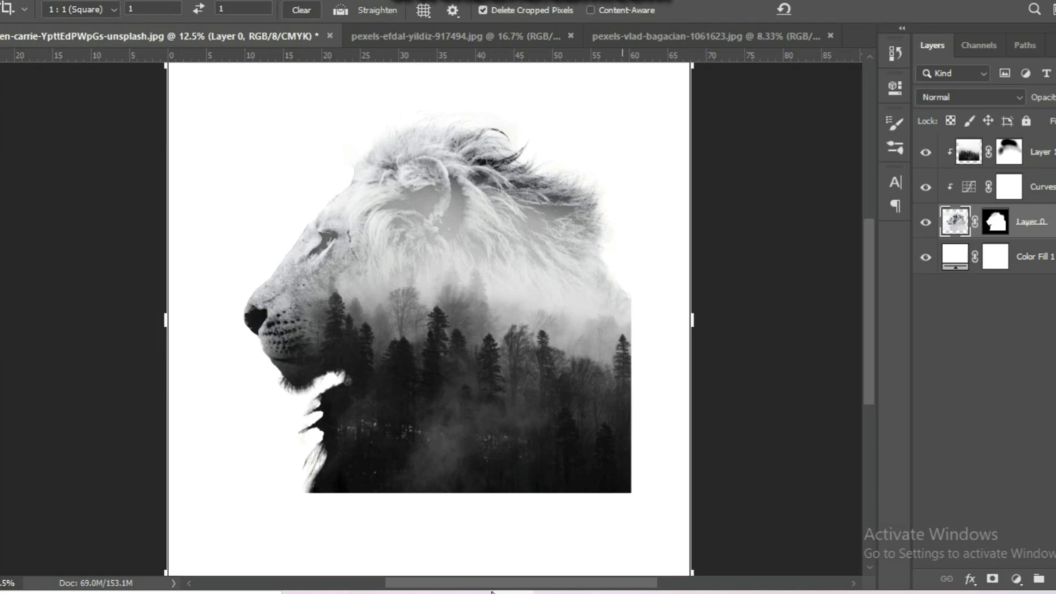
drag(689, 493, 646, 443)
drag(593, 376, 537, 345)
scroll(740, 359, up, 1)
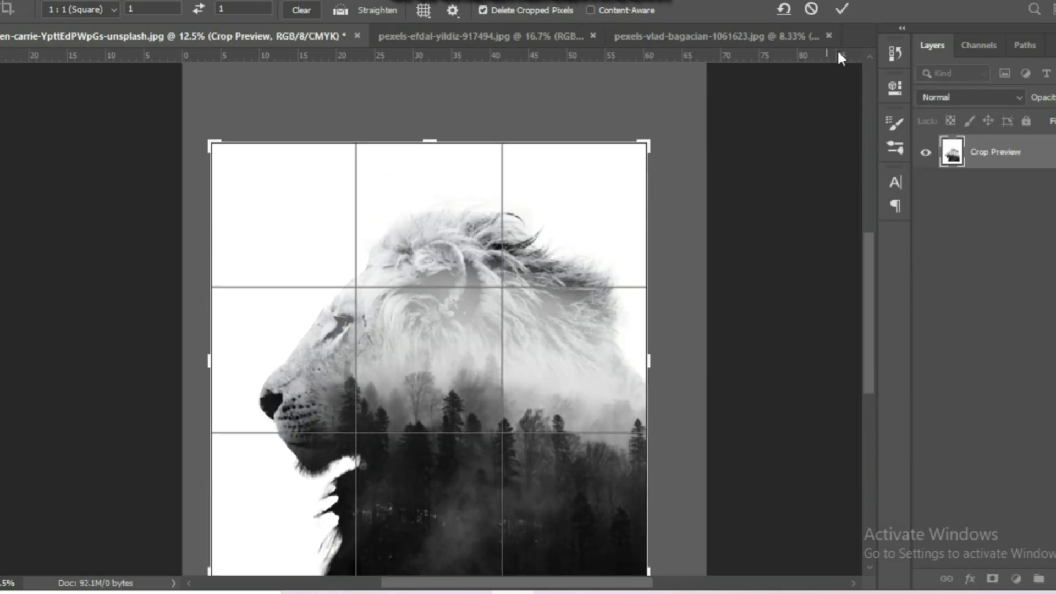
click(840, 9)
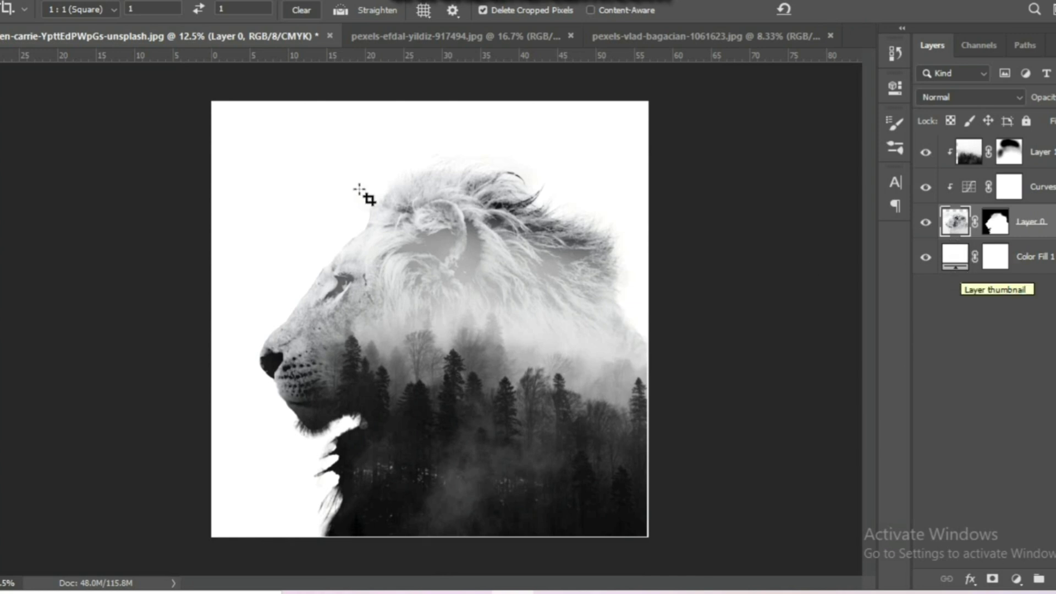
Step: Trim the square crop slightly tighter so no white border shows beside or beneath the forest
click(237, 192)
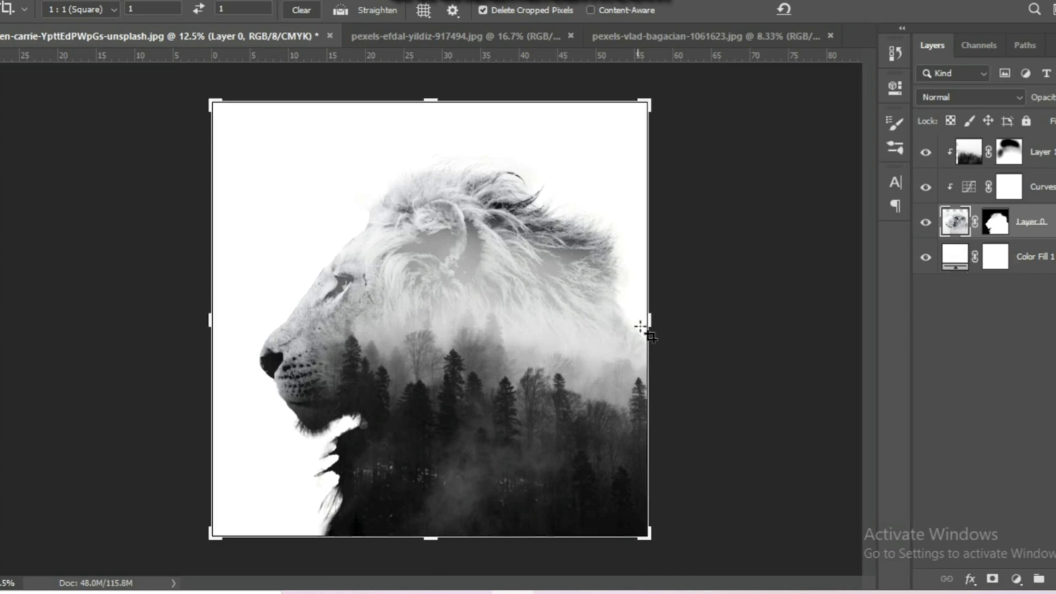
drag(645, 316, 639, 317)
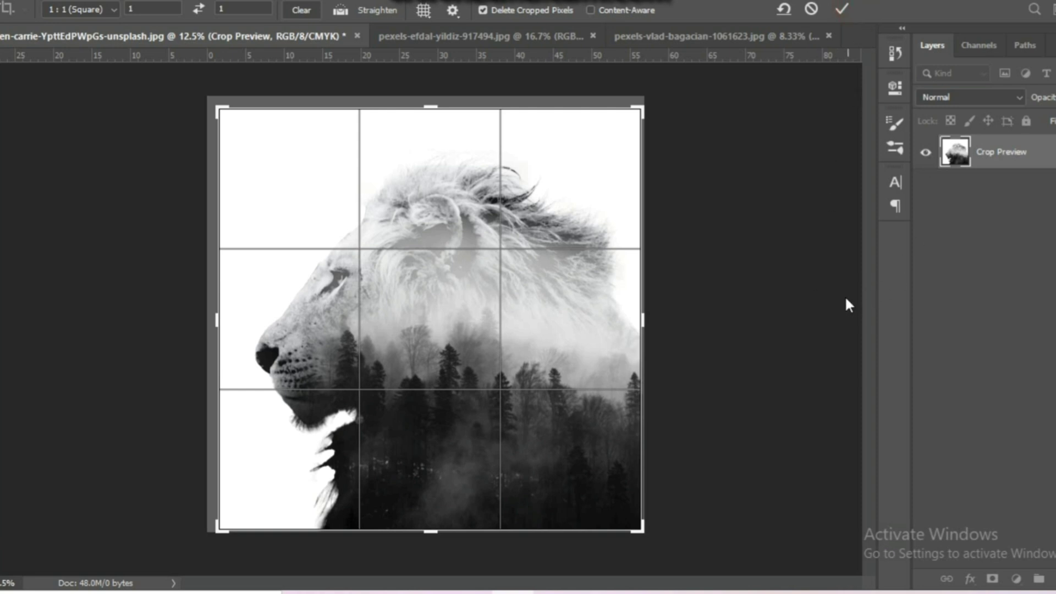
click(842, 9)
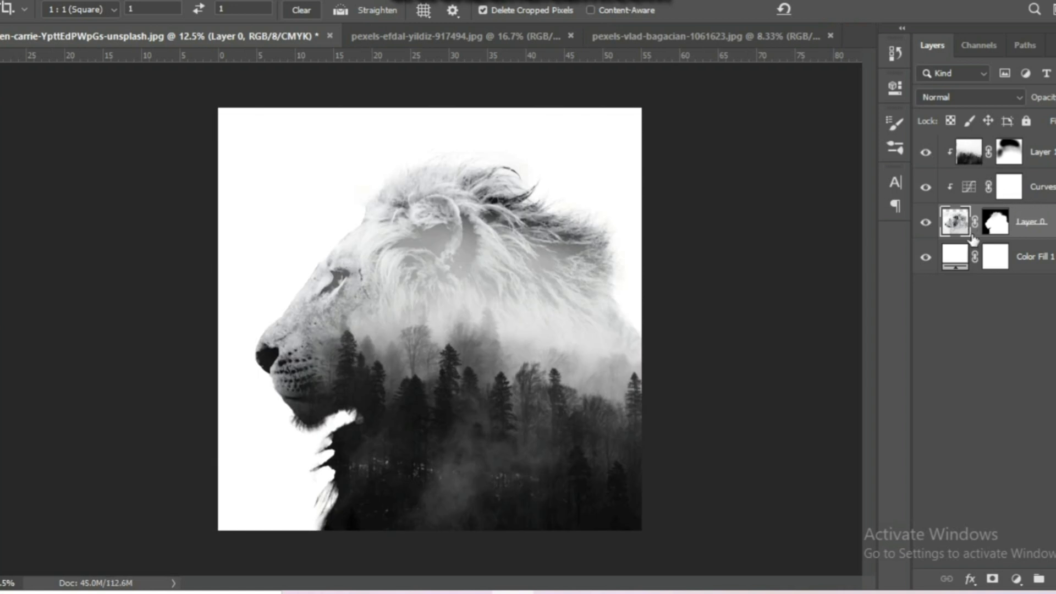
Step: Change the background solid color fill to light gray #cccccc
click(959, 253)
double_click(963, 257)
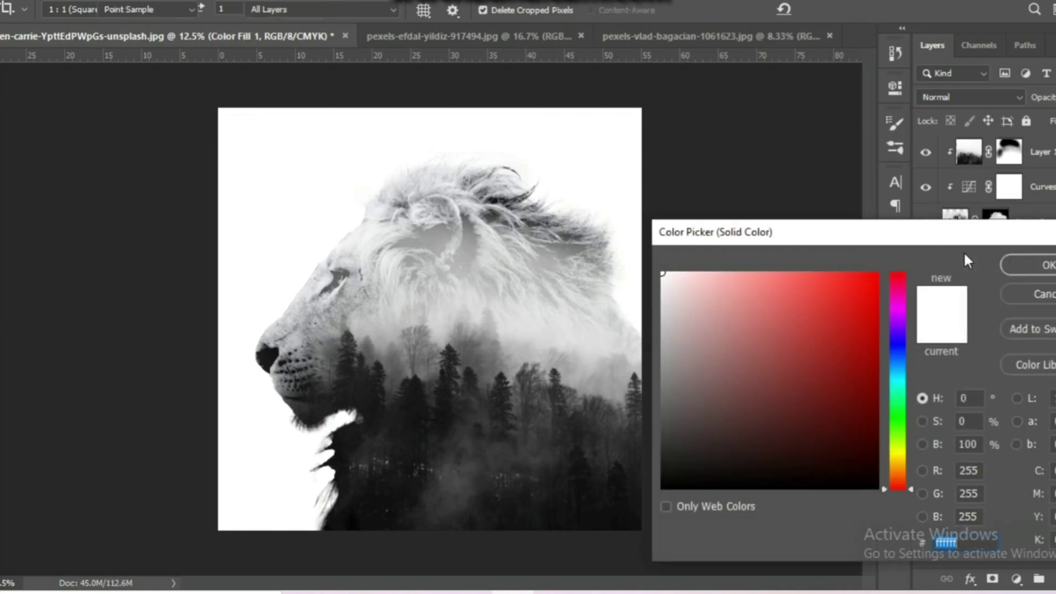
click(591, 354)
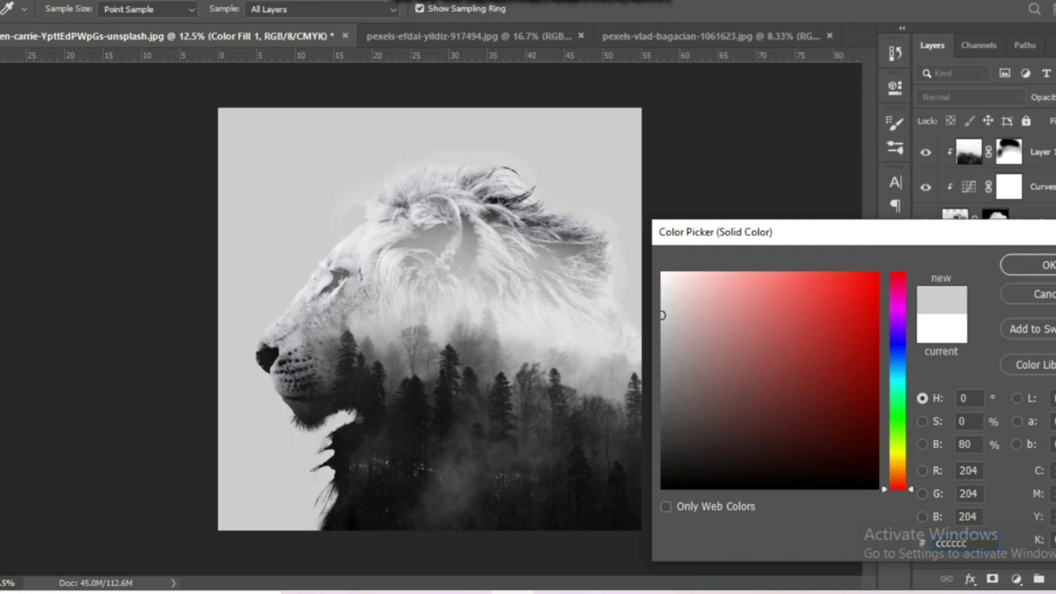
click(1034, 265)
key(c)
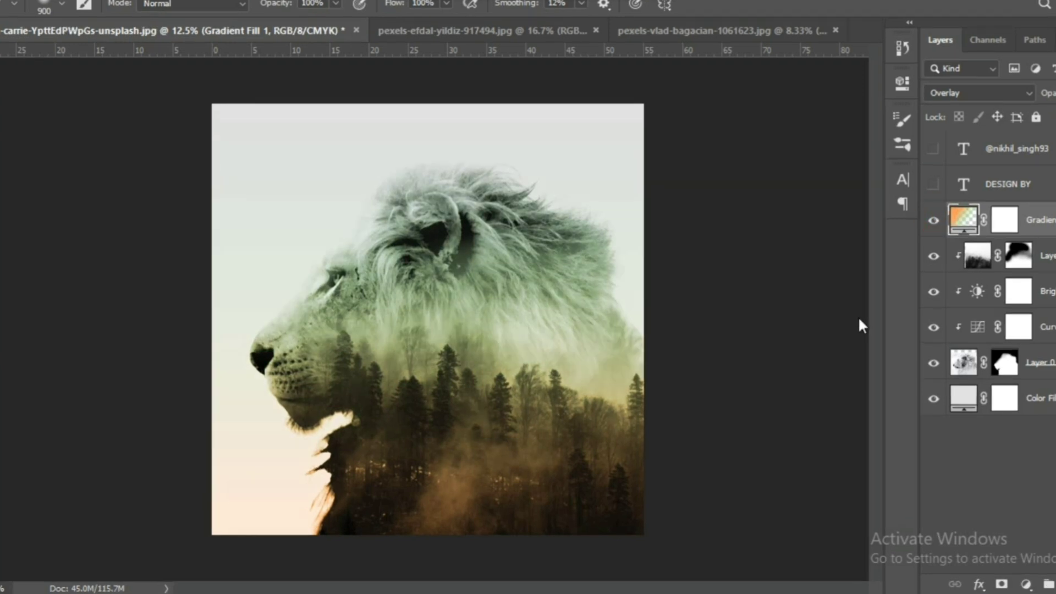
Step: Hide the gradient fill layer to compare the artwork without its color overlay
click(687, 337)
scroll(688, 340, up, 2)
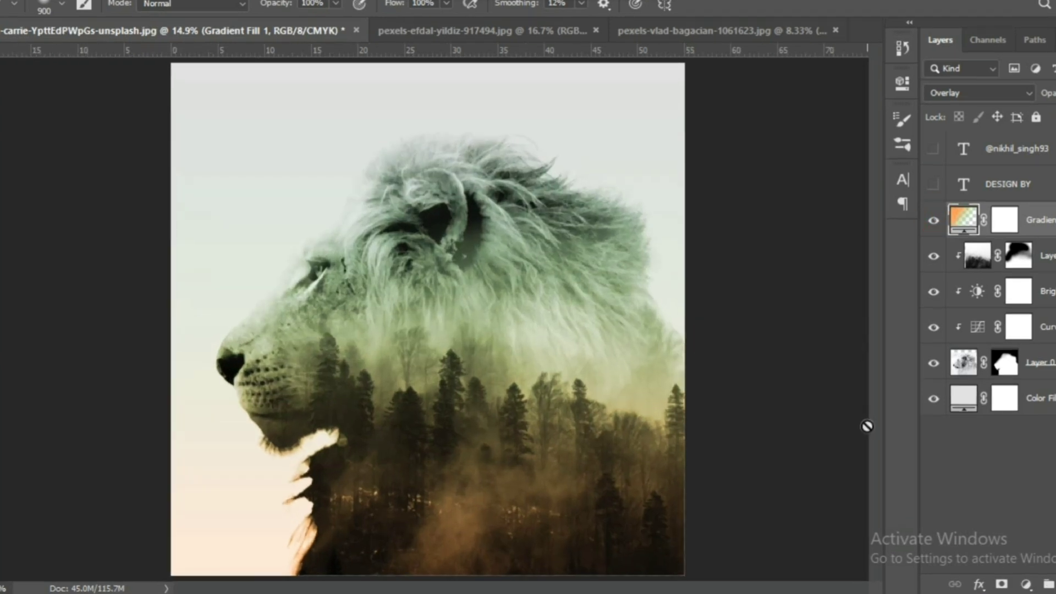
click(933, 221)
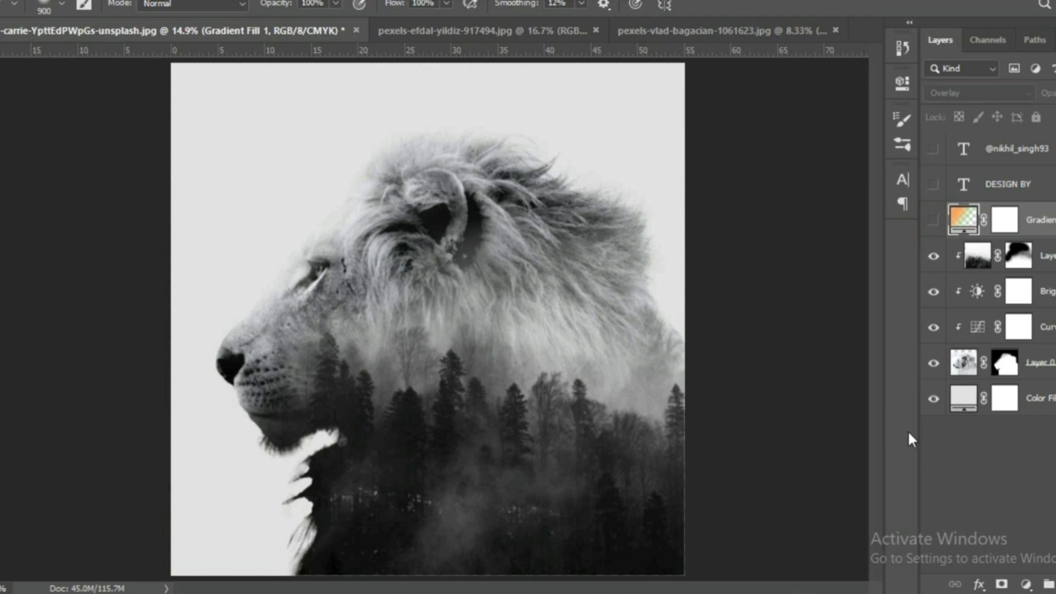